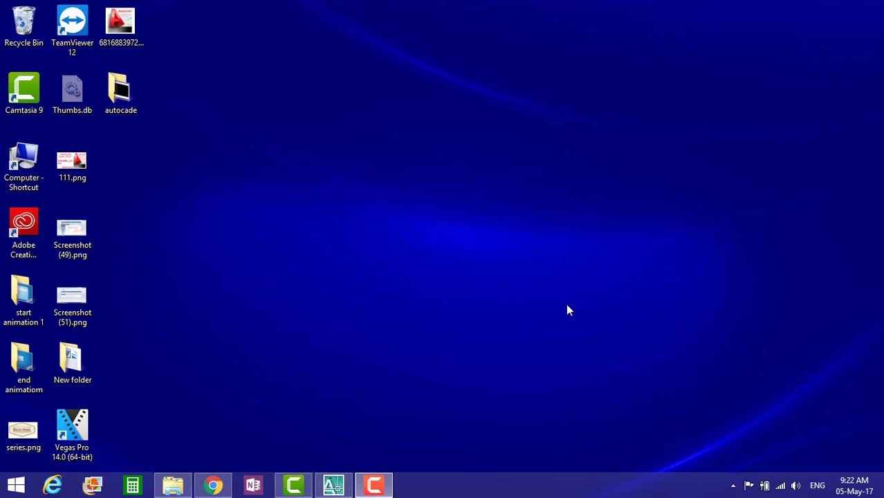
Draw a closed four-line rectangle about 252.7893 wide by 135.2965 tall
{"action": "left_click", "coordinate": [335, 484]}
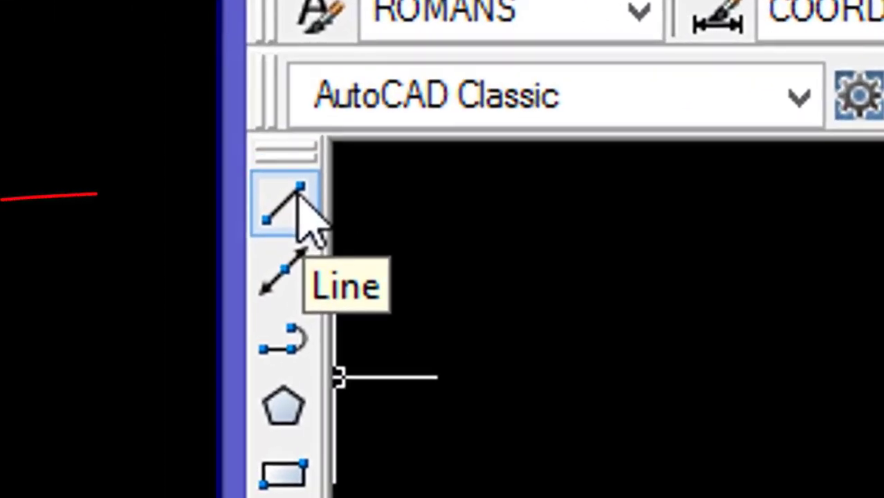
{"action": "left_click", "coordinate": [299, 206]}
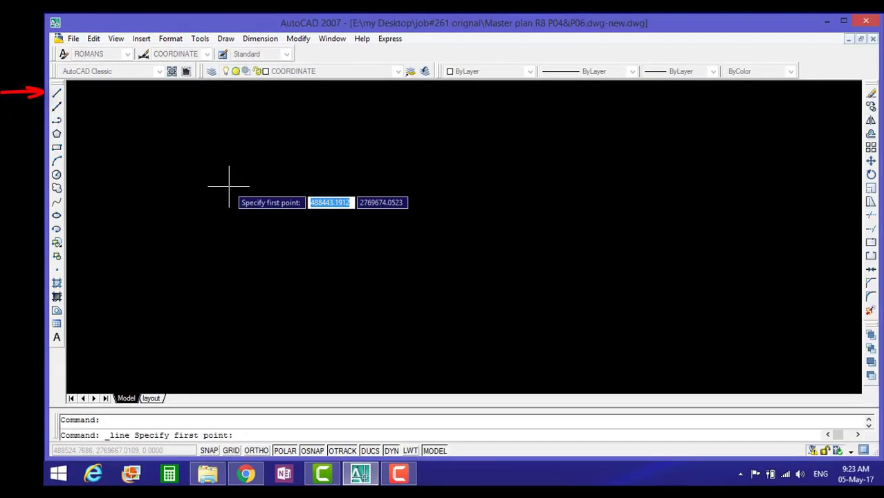
{"action": "left_click", "coordinate": [228, 186]}
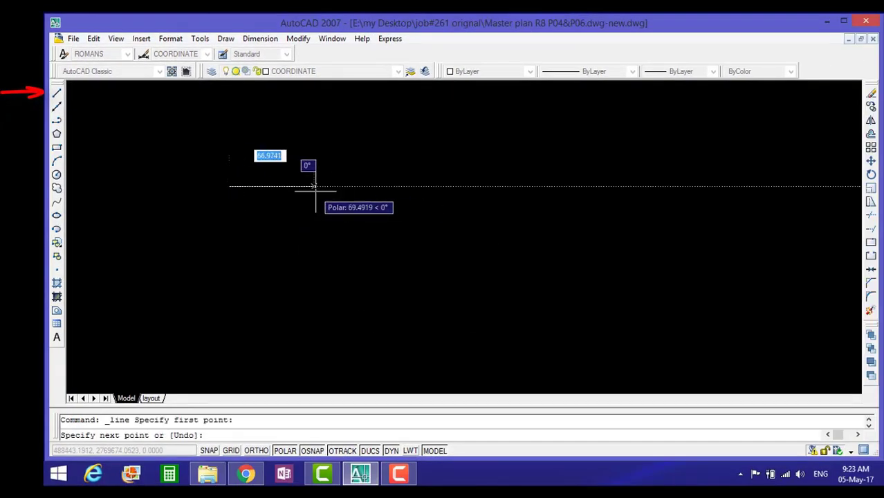
{"action": "left_click", "coordinate": [538, 186]}
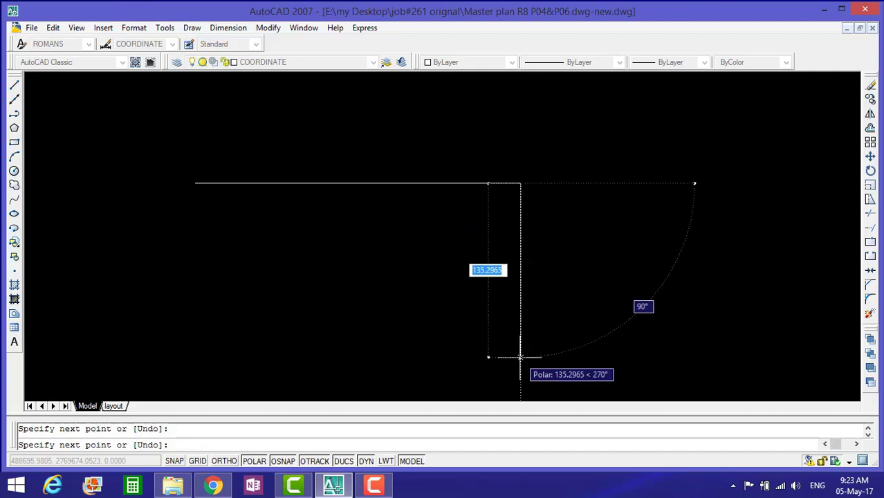
{"action": "left_click", "coordinate": [520, 357]}
{"action": "scroll", "coordinate": [520, 357], "scroll_direction": "down", "scroll_amount": 2}
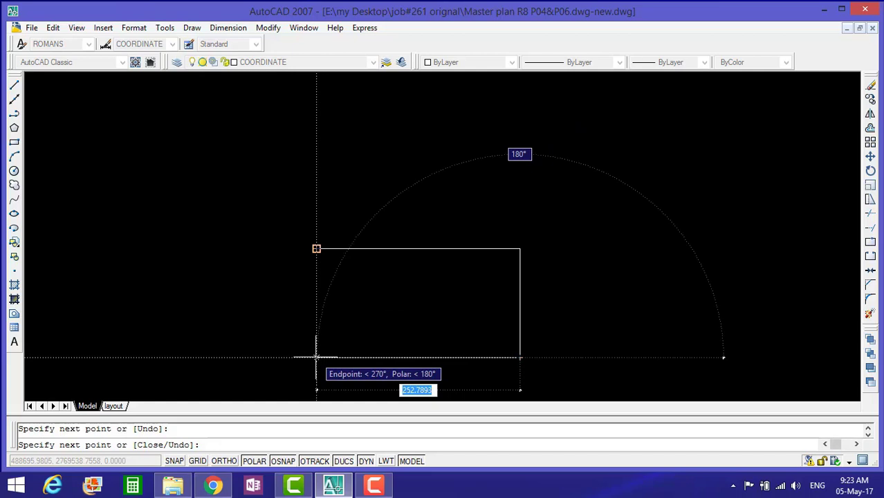
{"action": "left_click", "coordinate": [316, 357]}
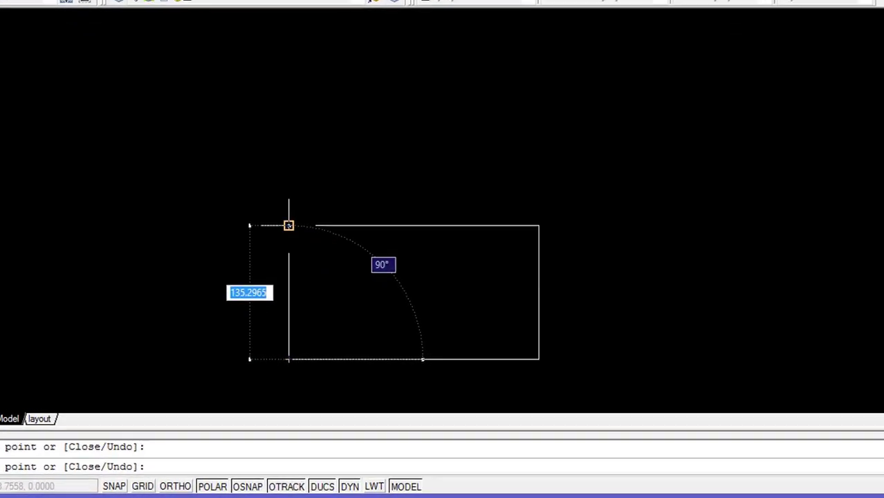
{"action": "left_click", "coordinate": [289, 226]}
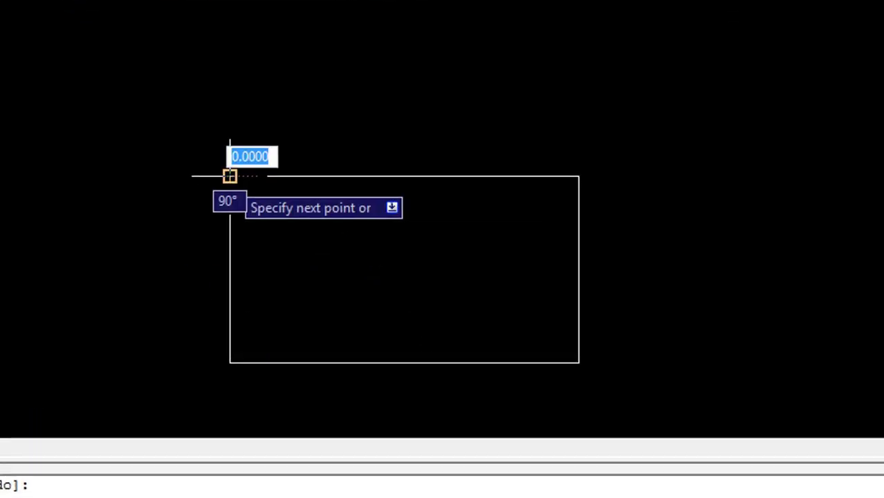
{"action": "key", "text": "Return"}
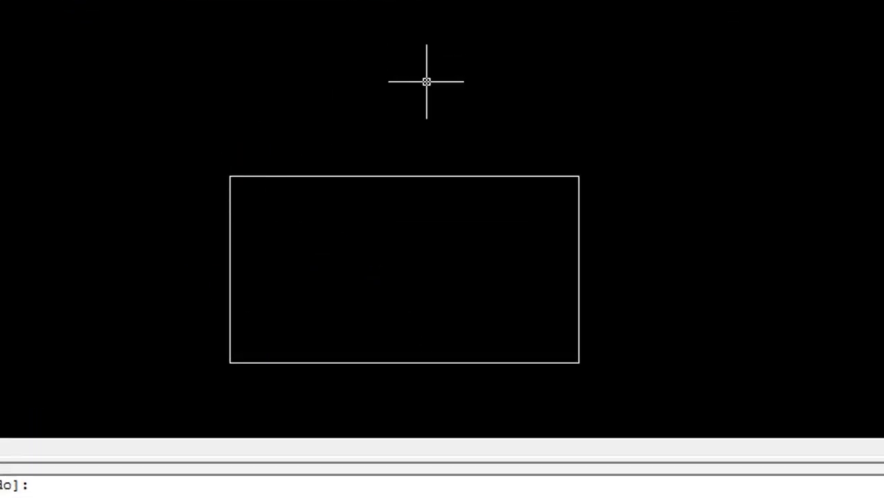
{"action": "scroll", "coordinate": [350, 416], "scroll_direction": "up", "scroll_amount": 3}
{"action": "scroll", "coordinate": [354, 394], "scroll_direction": "down", "scroll_amount": 2}
{"action": "scroll", "coordinate": [361, 382], "scroll_direction": "down", "scroll_amount": 2}
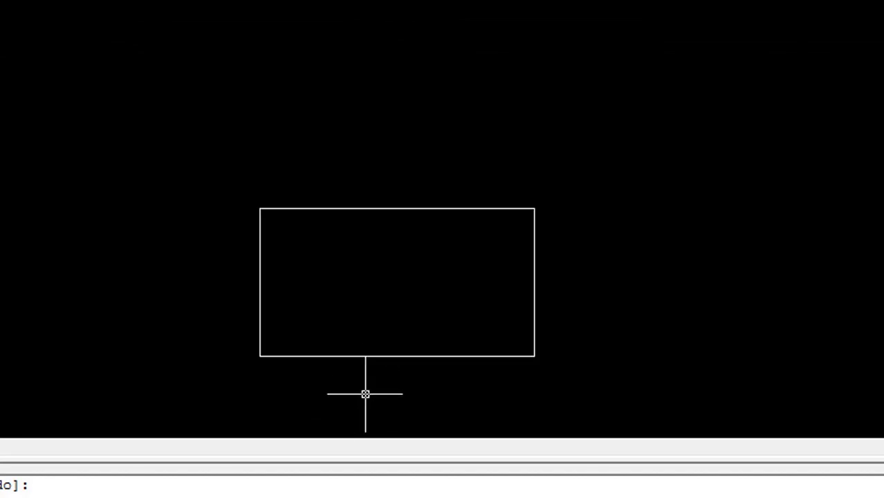
{"action": "scroll", "coordinate": [363, 401], "scroll_direction": "up", "scroll_amount": 1}
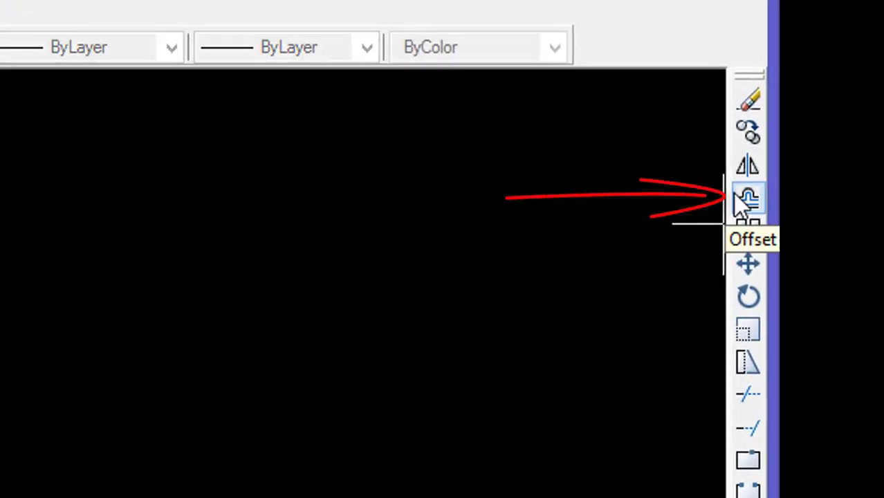
Offset the rectangle's top and right edges 8 units outward
{"action": "left_click", "coordinate": [746, 196]}
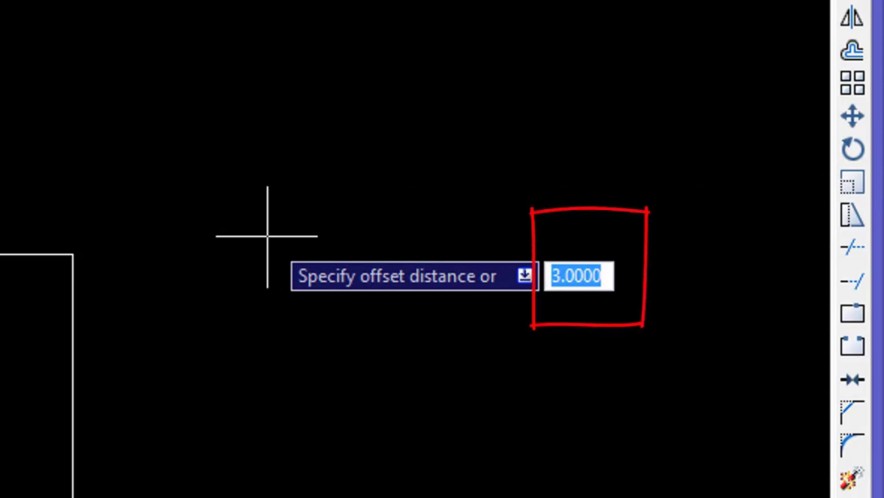
{"action": "type", "text": "8"}
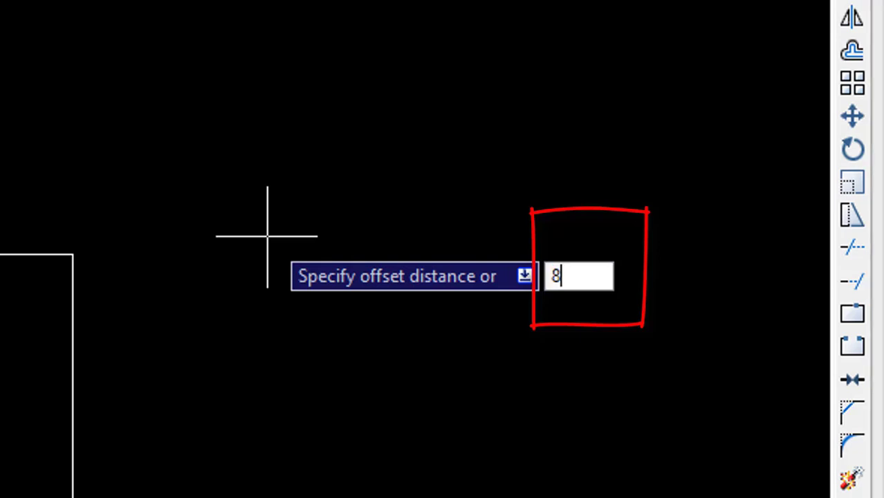
{"action": "key", "text": "Return"}
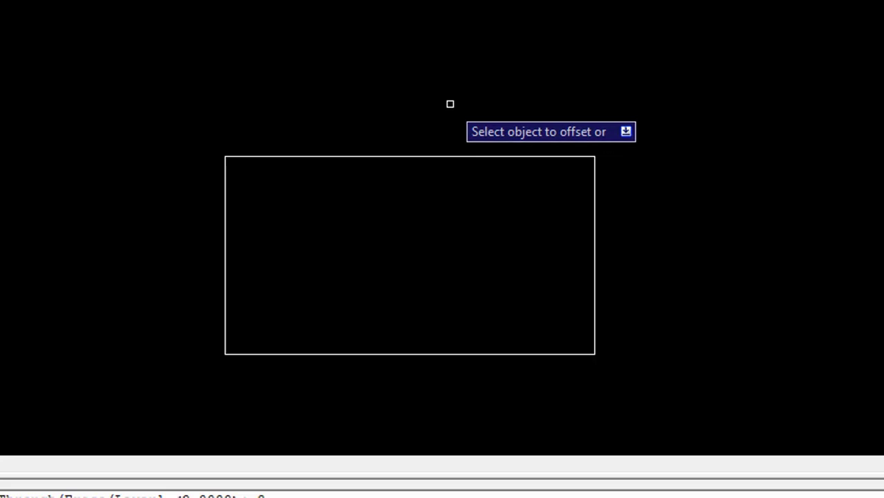
{"action": "left_click", "coordinate": [433, 156]}
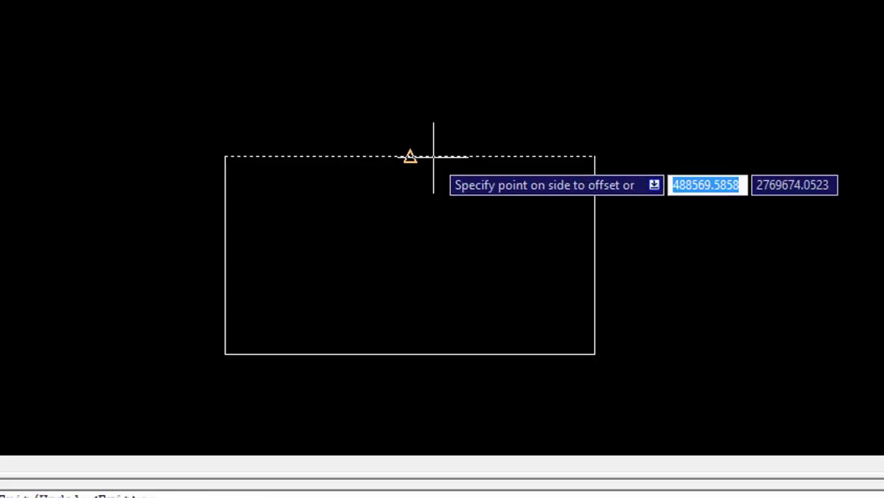
{"action": "left_click", "coordinate": [418, 107]}
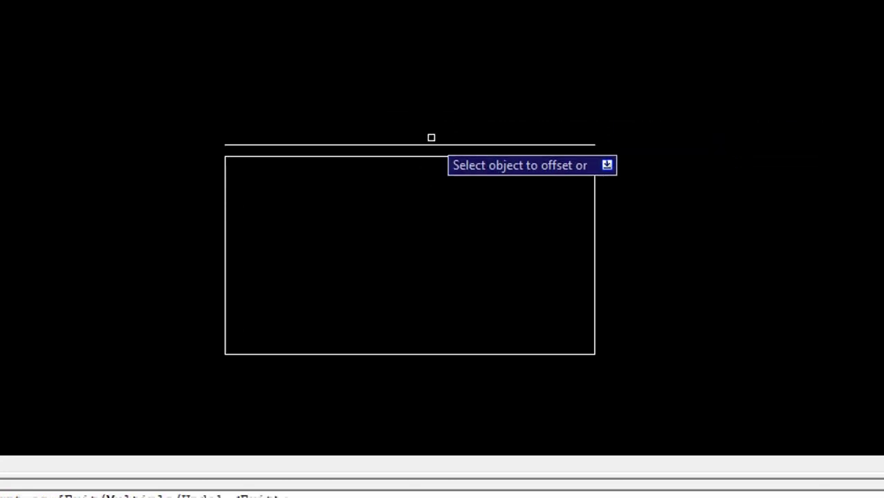
{"action": "scroll", "coordinate": [518, 192], "scroll_direction": "up", "scroll_amount": 2}
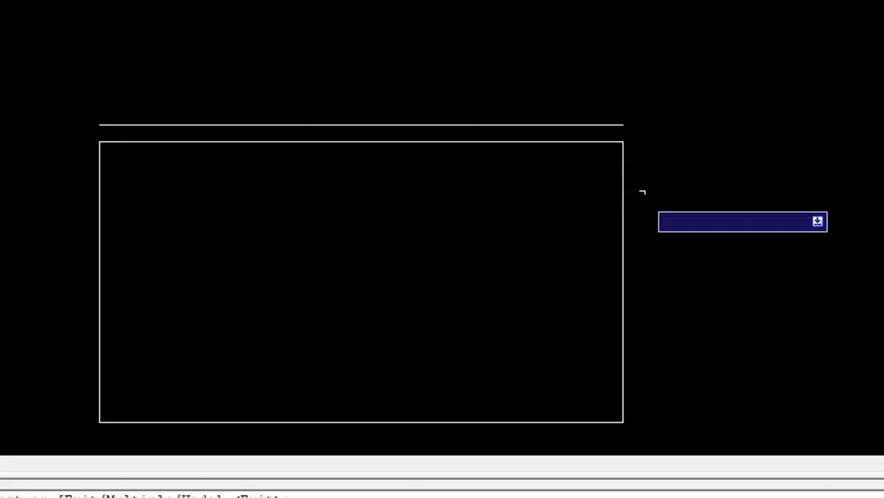
{"action": "left_click", "coordinate": [623, 224]}
{"action": "left_click", "coordinate": [657, 226]}
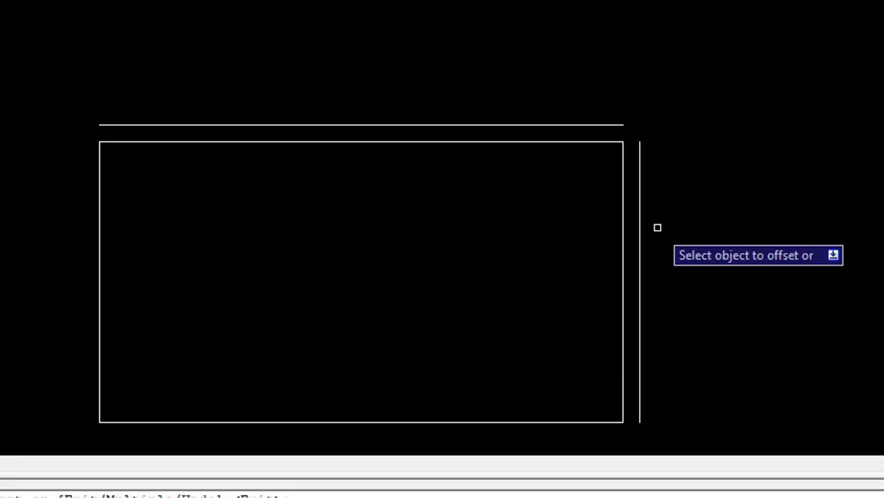
Offset the bottom and left edges 8 units outward, leaving the corners open
{"action": "scroll", "coordinate": [727, 147], "scroll_direction": "down", "scroll_amount": 2}
{"action": "scroll", "coordinate": [511, 365], "scroll_direction": "up", "scroll_amount": 3}
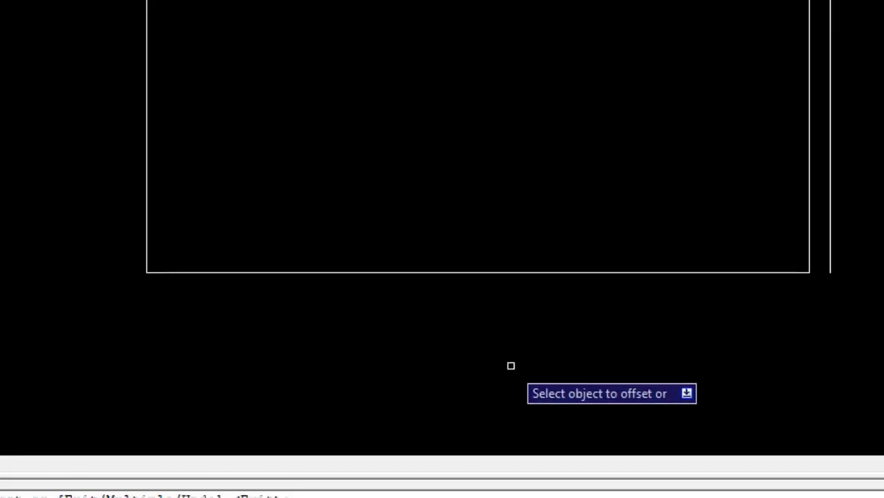
{"action": "scroll", "coordinate": [517, 328], "scroll_direction": "down", "scroll_amount": 2}
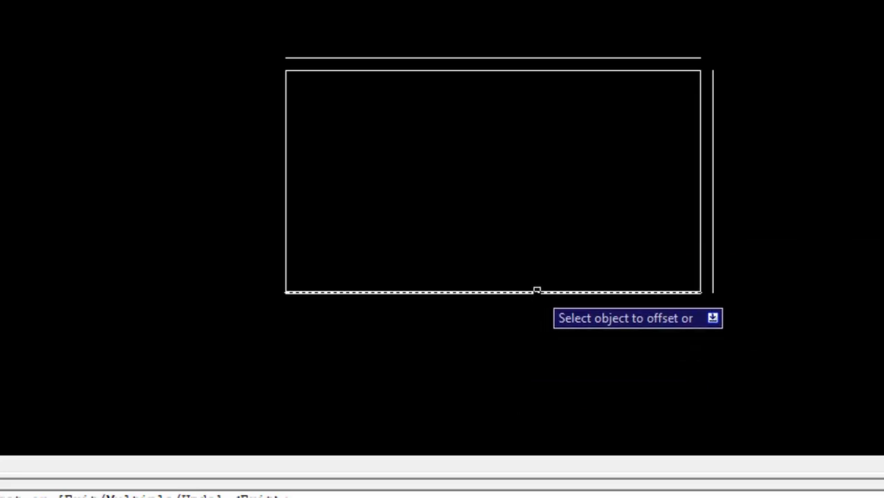
{"action": "left_click", "coordinate": [536, 292]}
{"action": "left_click", "coordinate": [543, 317]}
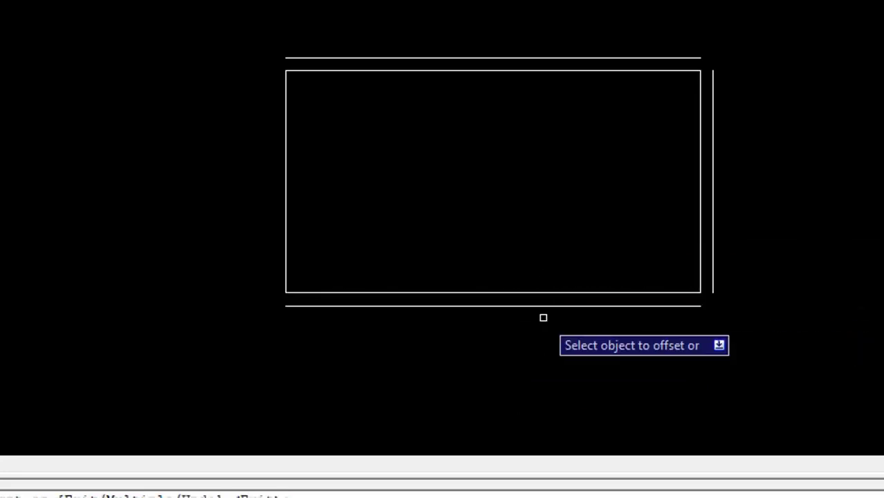
{"action": "left_click", "coordinate": [285, 190]}
{"action": "left_click", "coordinate": [243, 182]}
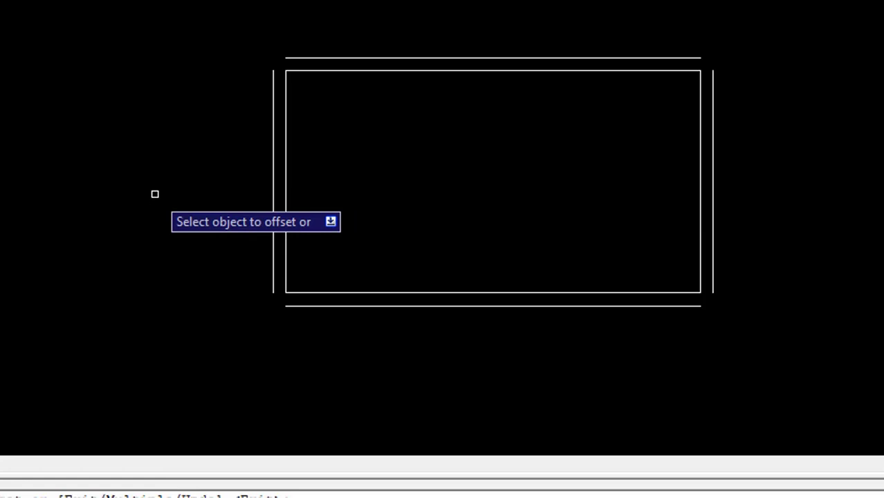
{"action": "key", "text": "Escape"}
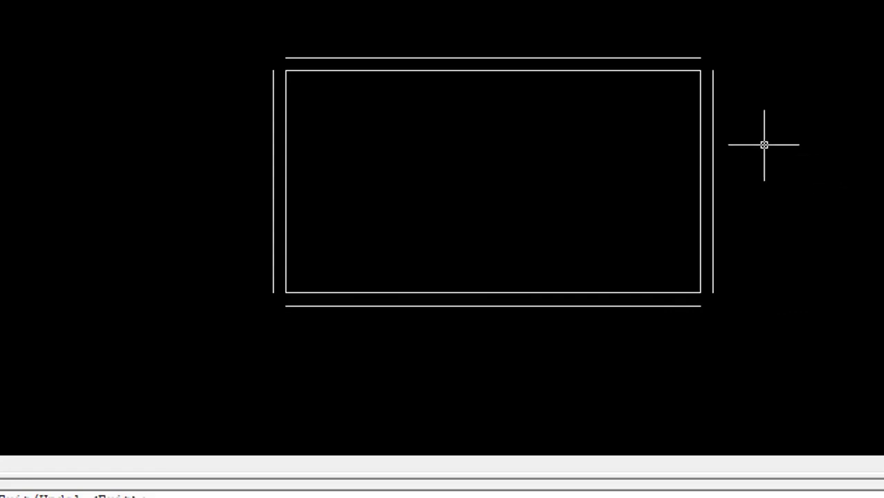
{"action": "scroll", "coordinate": [714, 58], "scroll_direction": "up", "scroll_amount": 3}
{"action": "scroll", "coordinate": [714, 93], "scroll_direction": "down", "scroll_amount": 5}
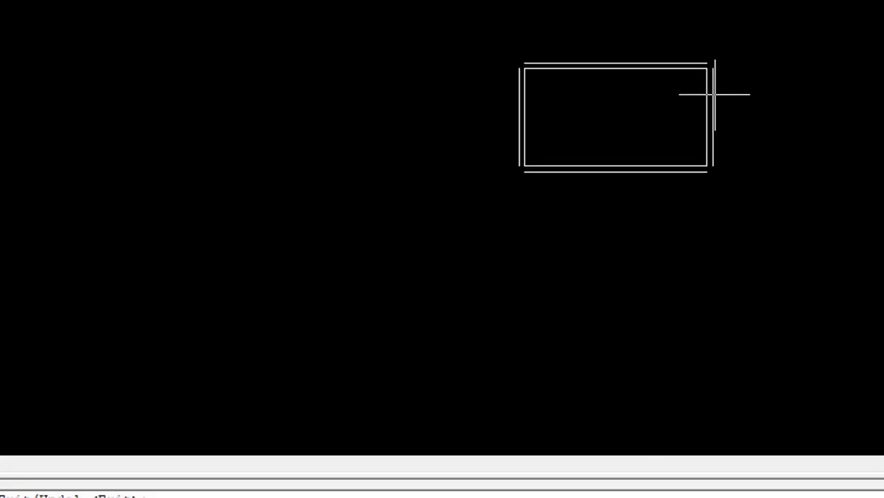
{"action": "scroll", "coordinate": [714, 93], "scroll_direction": "up", "scroll_amount": 3}
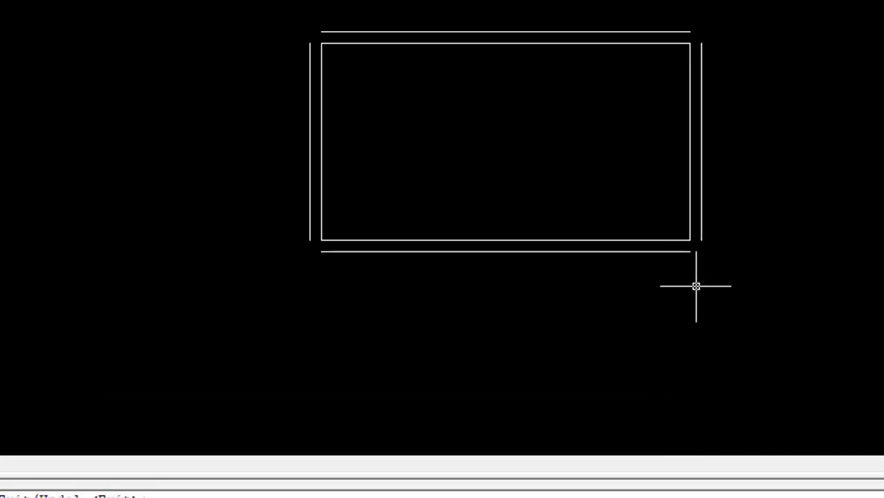
{"action": "scroll", "coordinate": [307, 26], "scroll_direction": "up", "scroll_amount": 3}
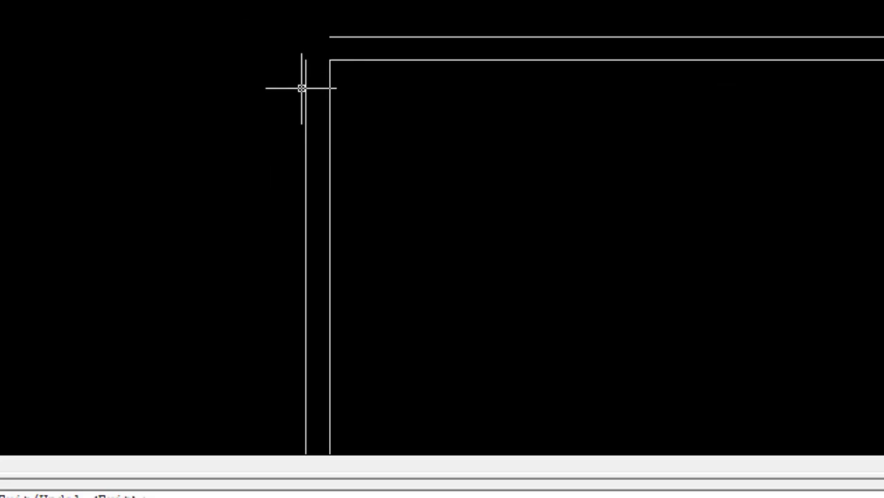
{"action": "scroll", "coordinate": [300, 87], "scroll_direction": "down", "scroll_amount": 3}
{"action": "scroll", "coordinate": [291, 244], "scroll_direction": "up", "scroll_amount": 3}
{"action": "scroll", "coordinate": [387, 97], "scroll_direction": "down", "scroll_amount": 4}
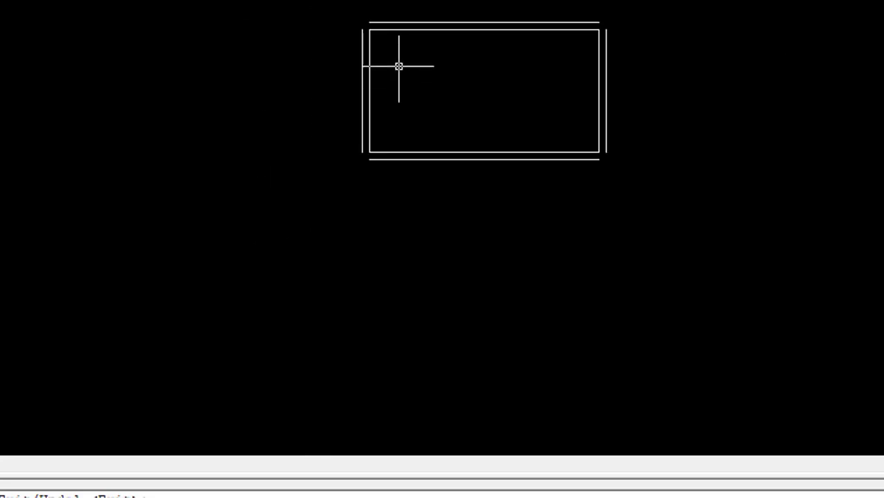
{"action": "scroll", "coordinate": [615, 27], "scroll_direction": "up", "scroll_amount": 3}
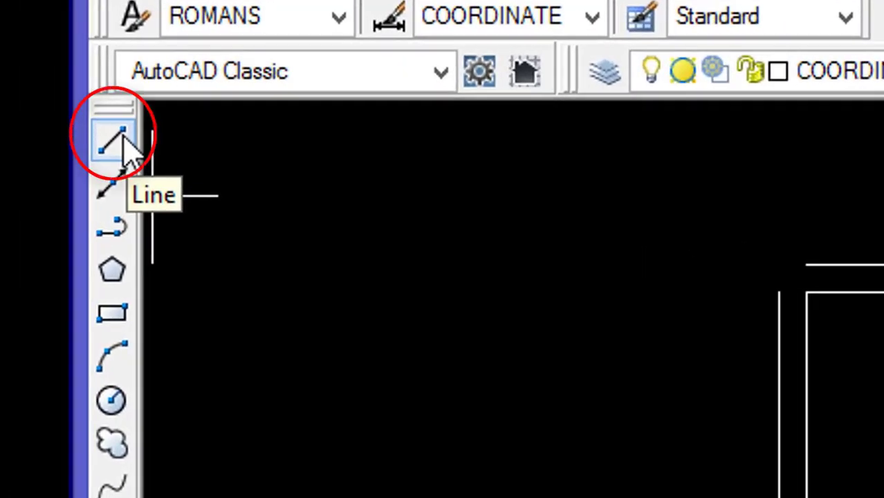
Draw a separate vertical line about 211.2153 long, running downward right of the rectangle
{"action": "left_click", "coordinate": [124, 141]}
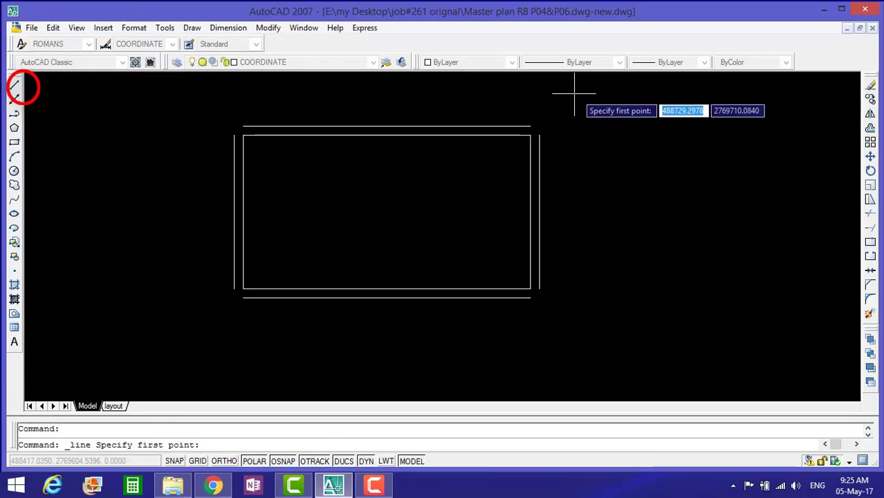
{"action": "left_click", "coordinate": [576, 89]}
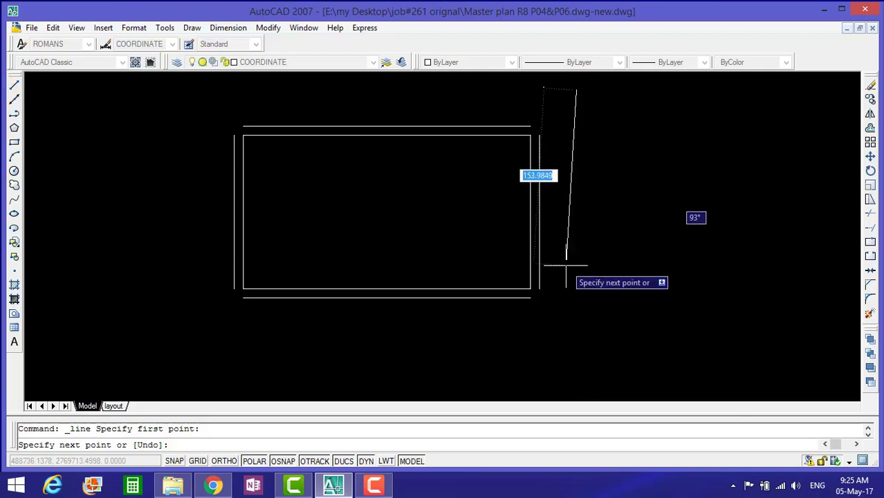
{"action": "left_click", "coordinate": [576, 330]}
{"action": "key", "text": "Return"}
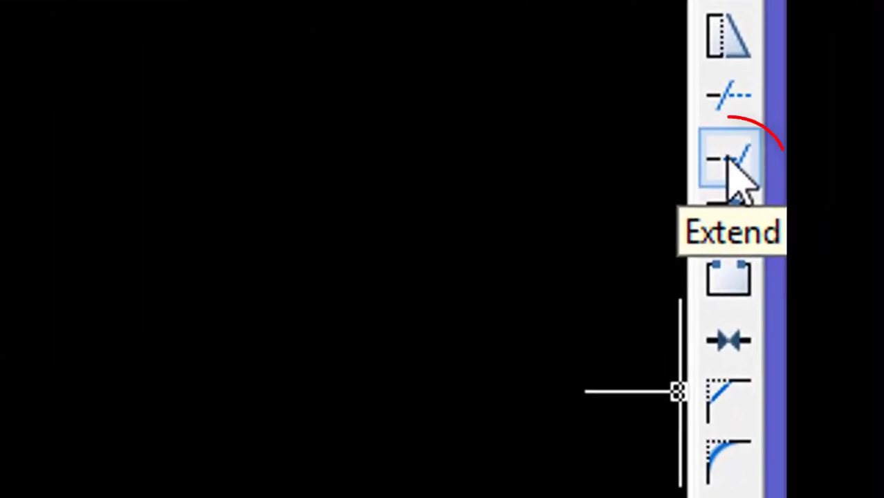
Extend the top and bottom outer lines to the far-right vertical line
{"action": "left_click", "coordinate": [723, 166]}
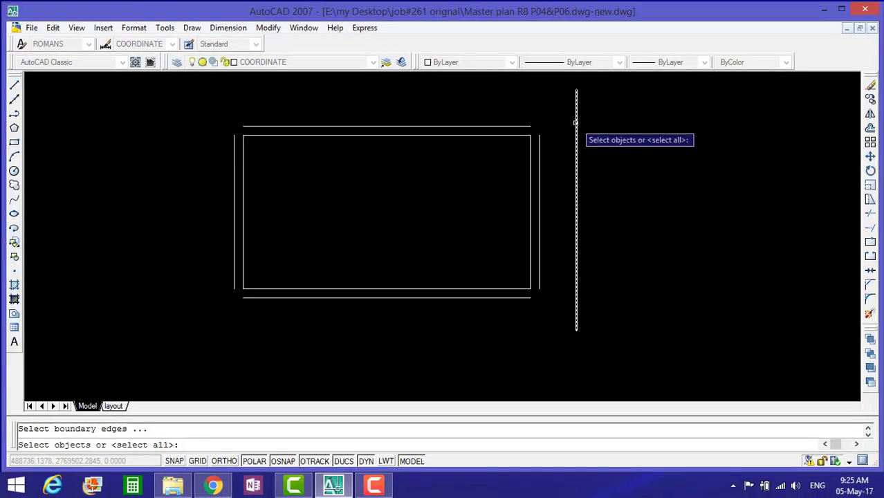
{"action": "left_click", "coordinate": [575, 123]}
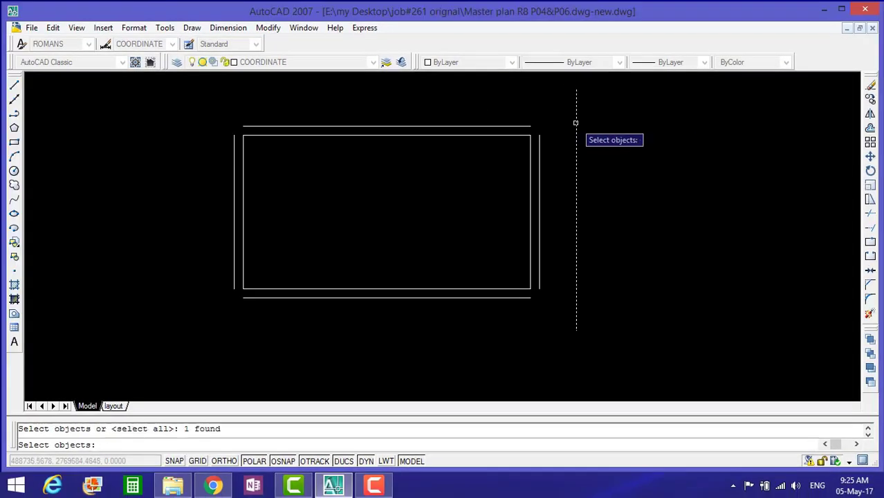
{"action": "left_click", "coordinate": [508, 127]}
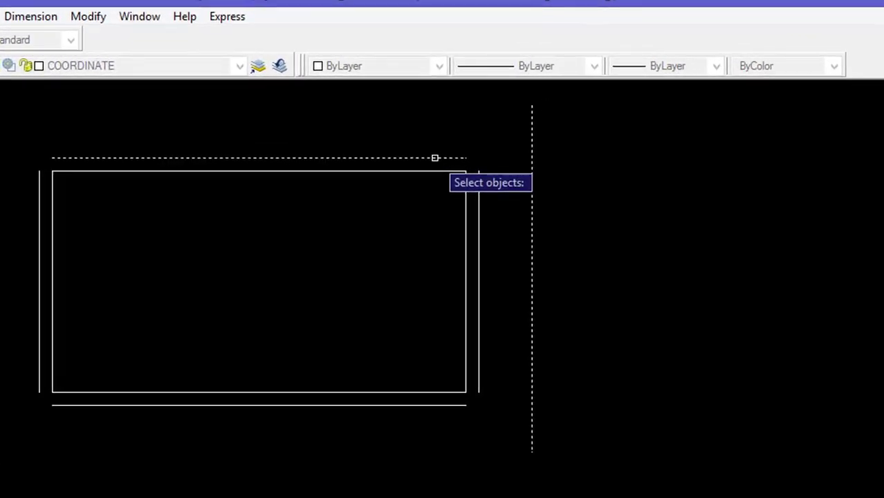
{"action": "key", "text": "Return"}
{"action": "left_click", "coordinate": [434, 157]}
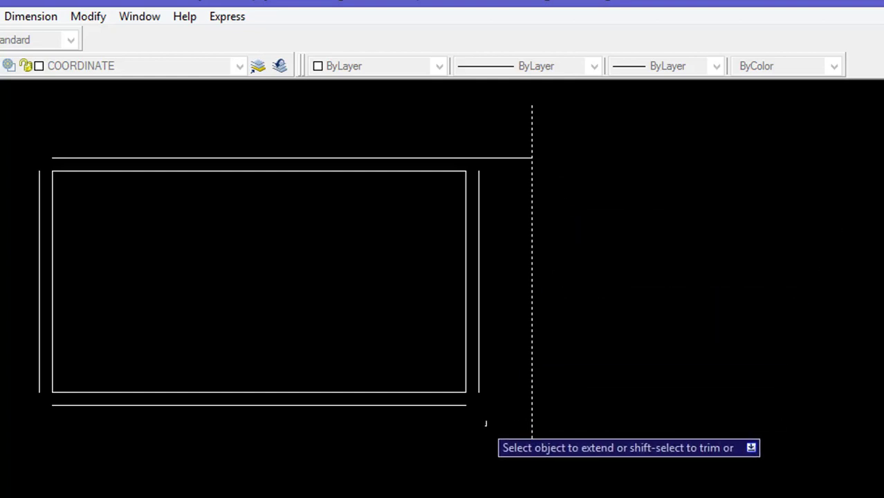
{"action": "left_click", "coordinate": [455, 404]}
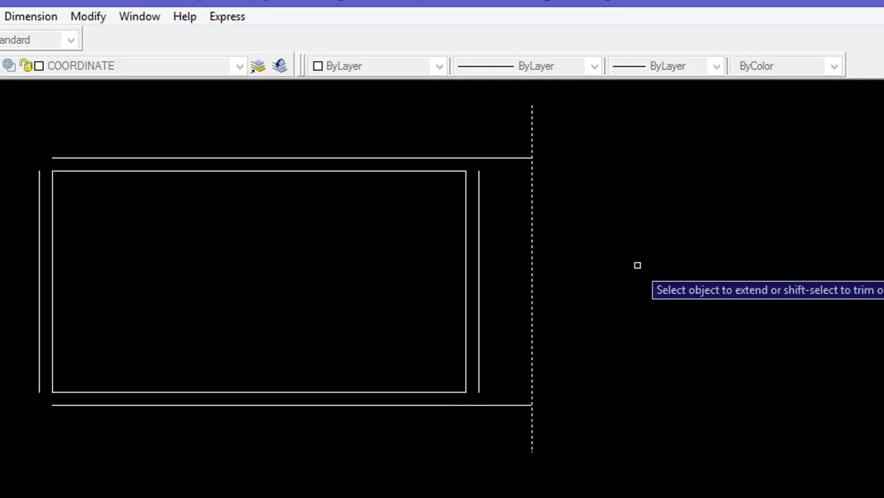
{"action": "scroll", "coordinate": [480, 124], "scroll_direction": "up", "scroll_amount": 1}
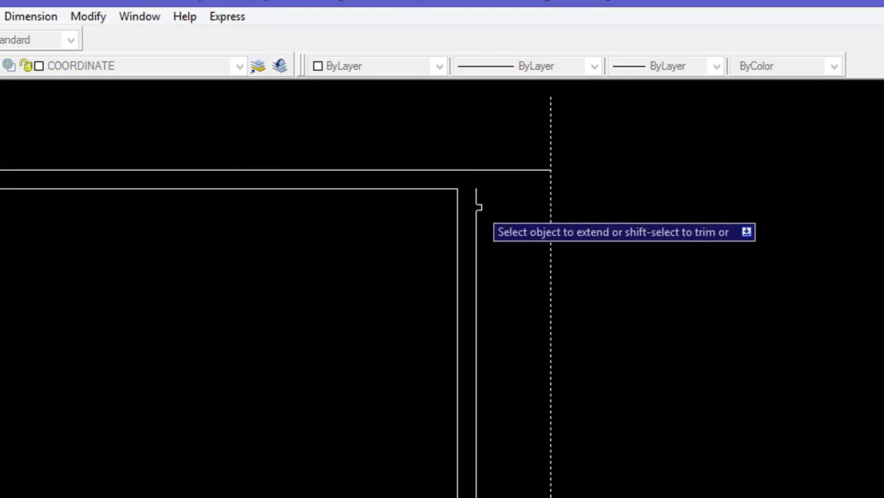
{"action": "right_click", "coordinate": [476, 210]}
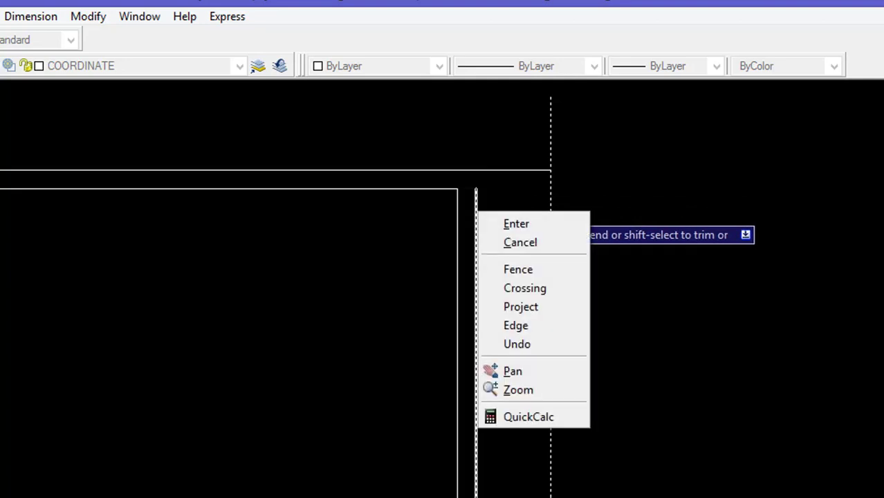
{"action": "left_click", "coordinate": [502, 223]}
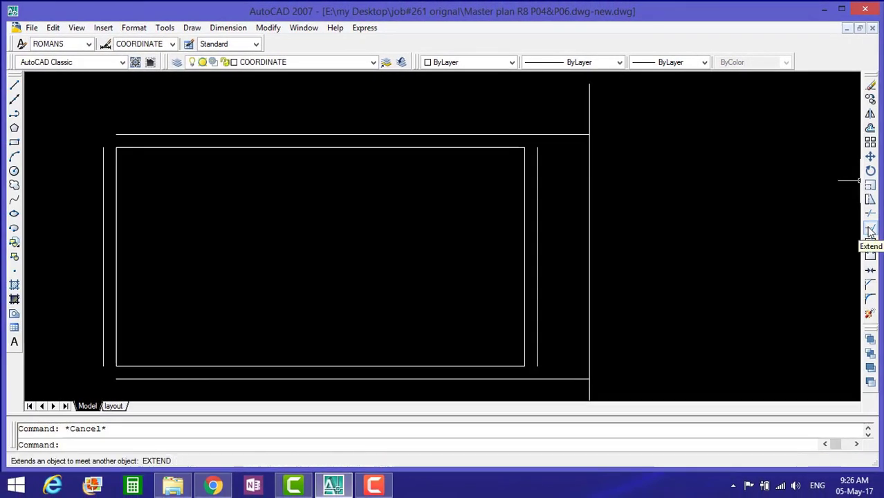
Extend the right outer line upward until it meets the top outer line
{"action": "left_click", "coordinate": [870, 229]}
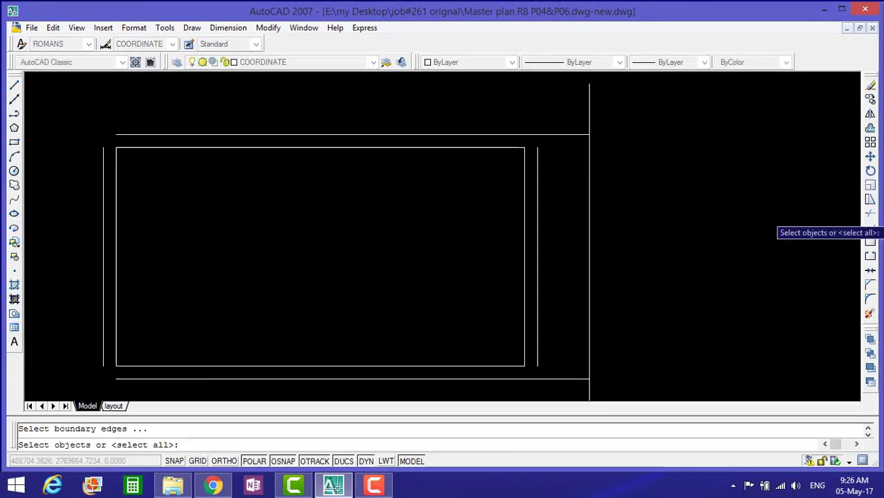
{"action": "left_click", "coordinate": [556, 133]}
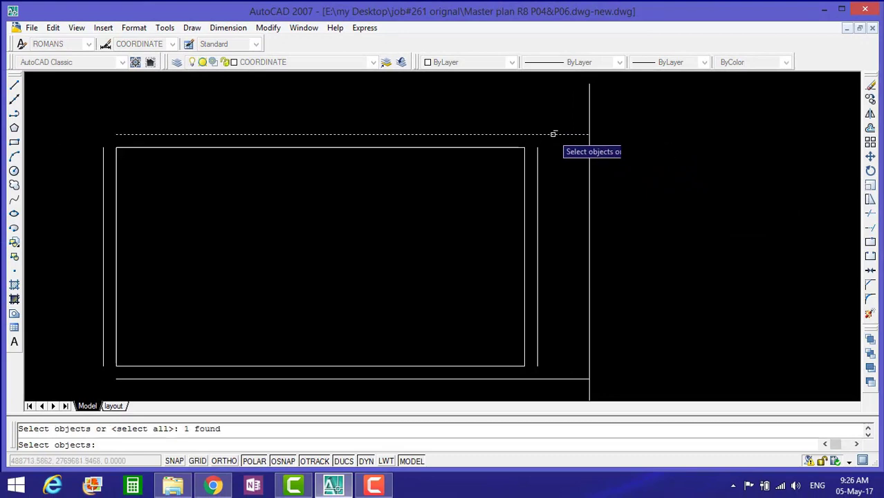
{"action": "left_click", "coordinate": [536, 175]}
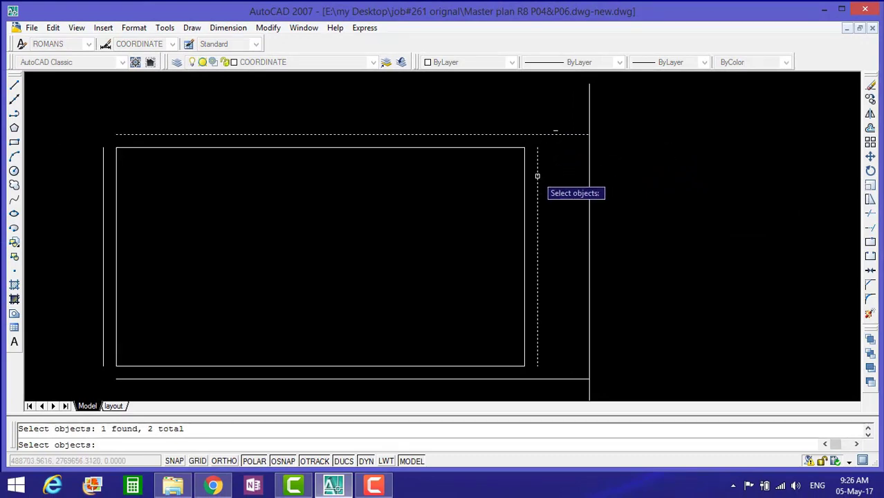
{"action": "key", "text": "Return"}
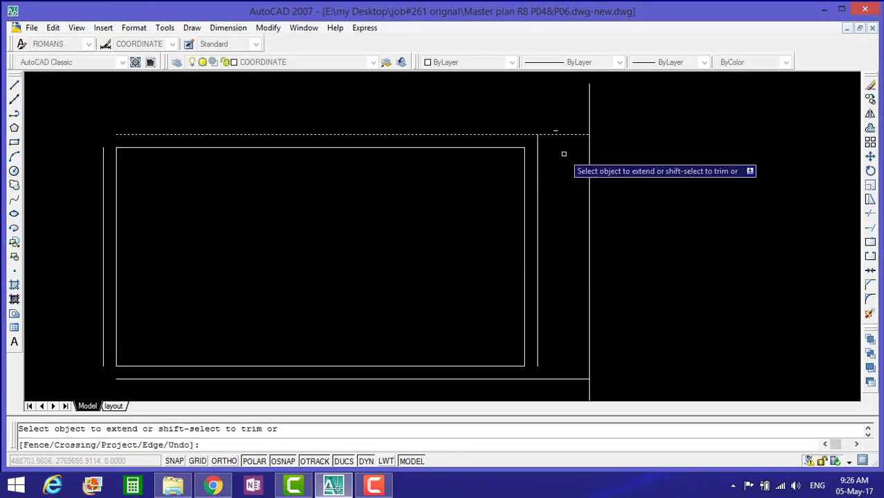
{"action": "left_click", "coordinate": [538, 294]}
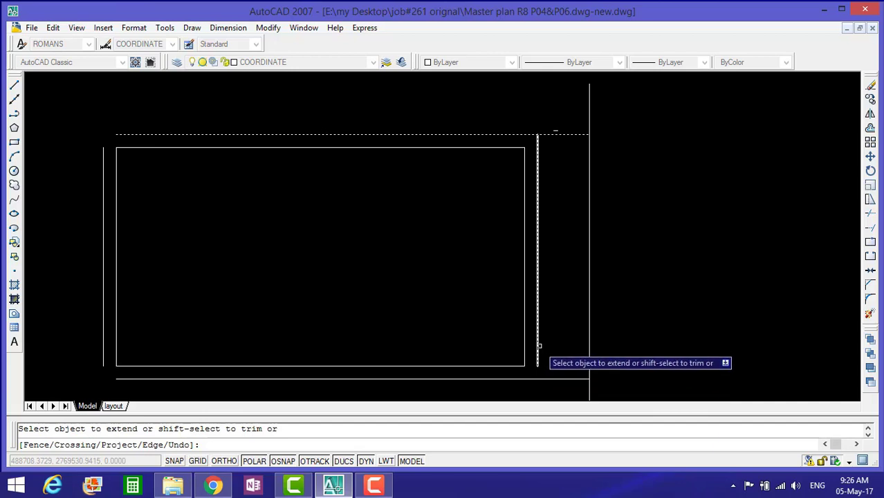
{"action": "right_click", "coordinate": [538, 347]}
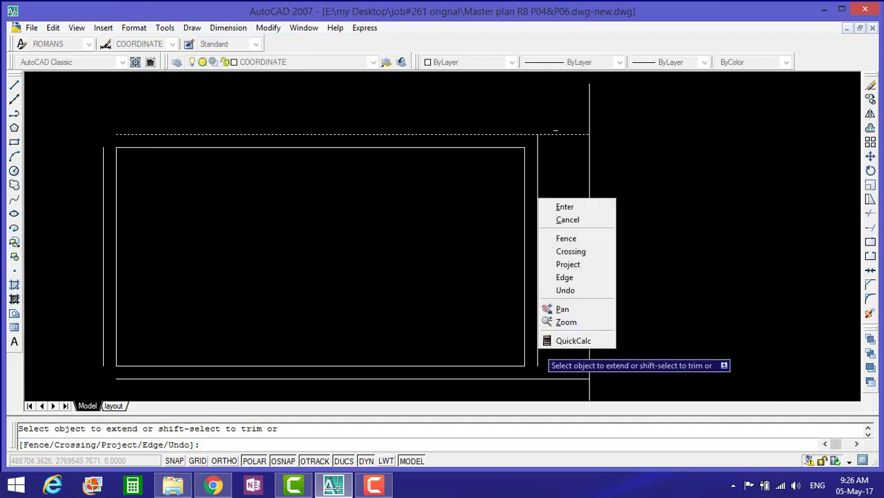
{"action": "key", "text": "Escape"}
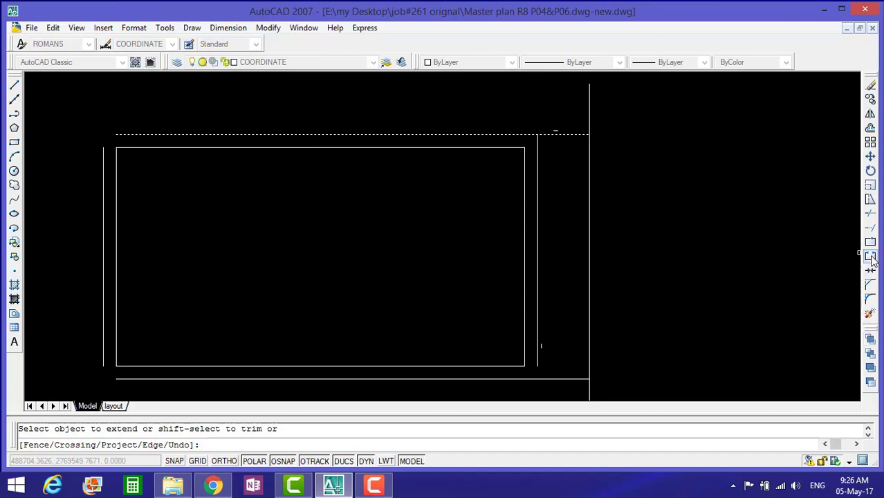
Extend the right outer line down to the bottom outer line, closing that corner
{"action": "left_click", "coordinate": [871, 229]}
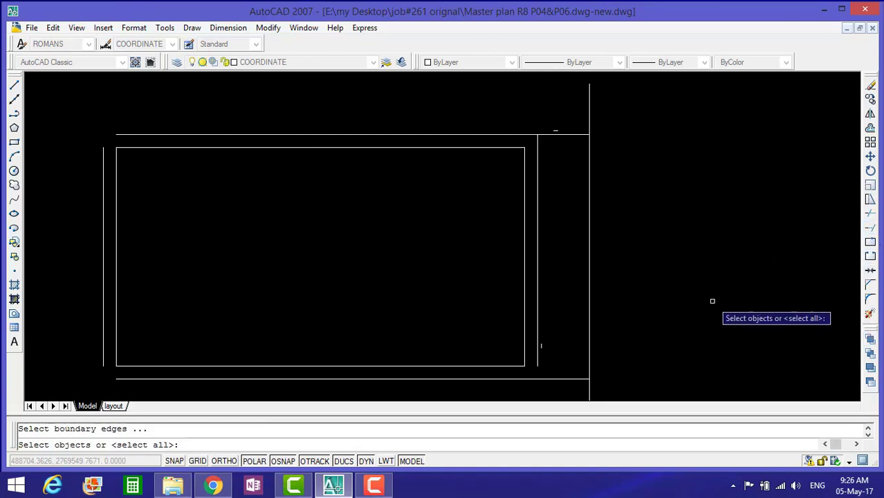
{"action": "left_click", "coordinate": [538, 357]}
{"action": "left_click", "coordinate": [537, 377]}
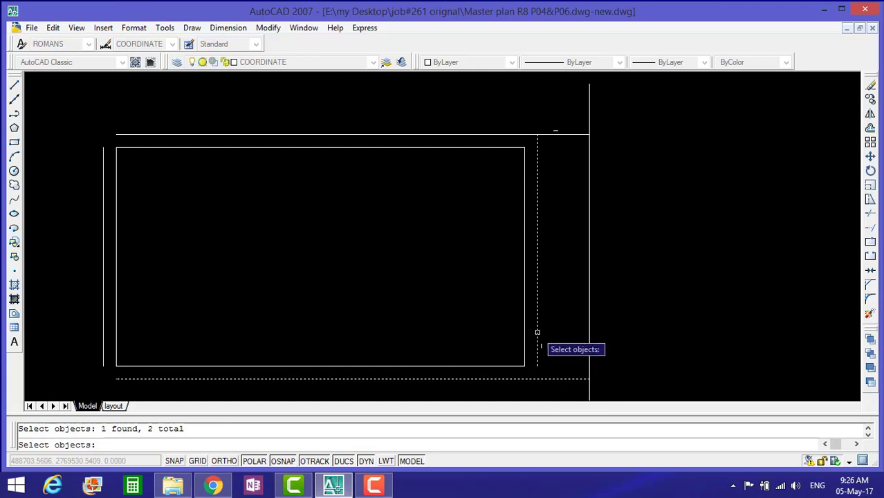
{"action": "key", "text": "Return"}
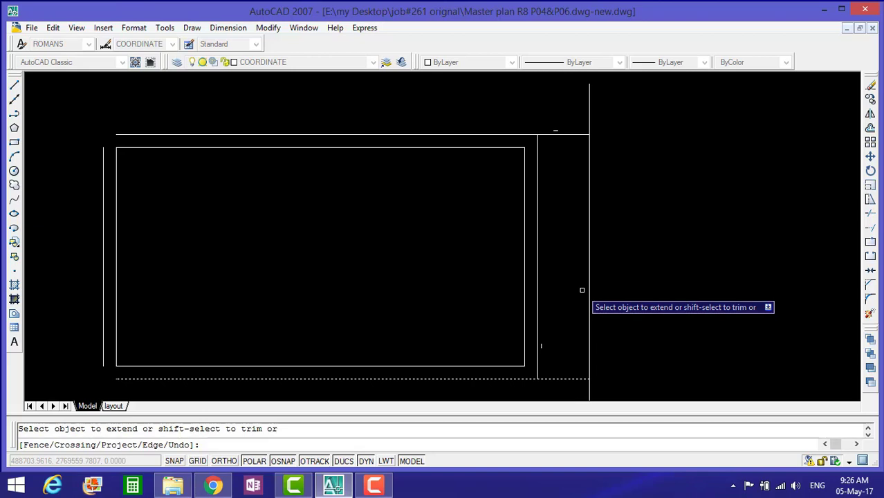
{"action": "key", "text": "Return"}
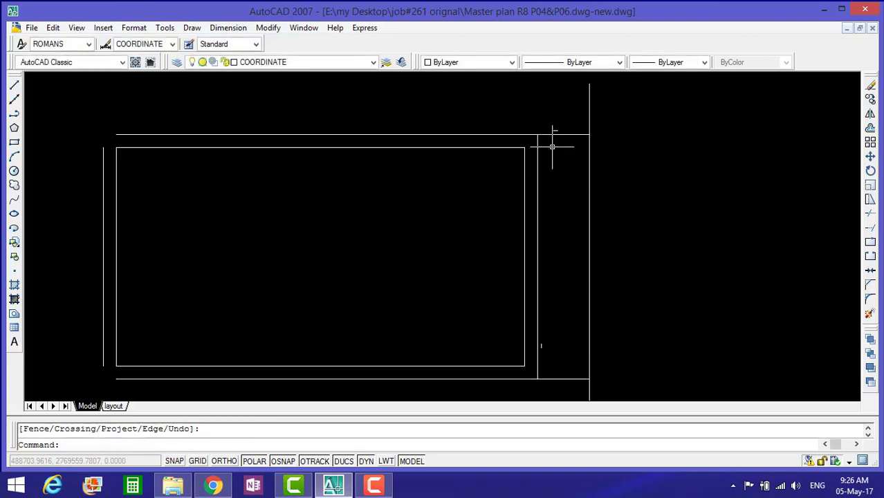
Erase the long far-right vertical boundary line
{"action": "scroll", "coordinate": [546, 124], "scroll_direction": "up", "scroll_amount": 3}
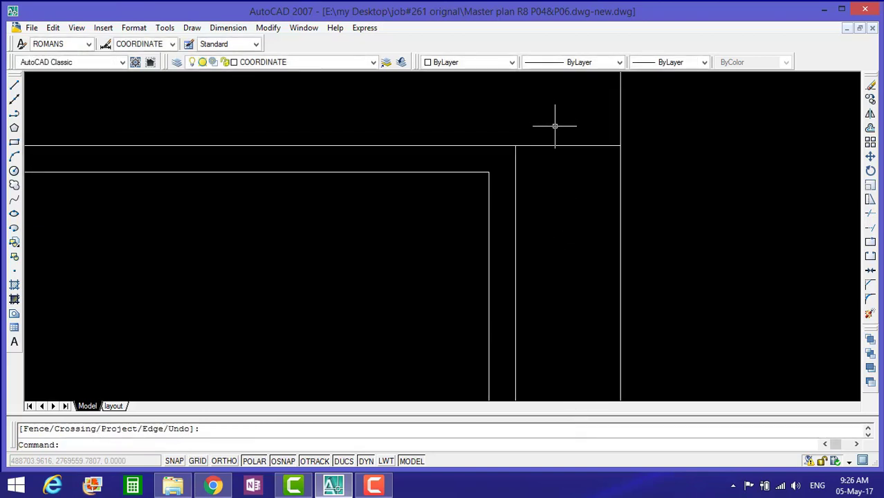
{"action": "scroll", "coordinate": [542, 277], "scroll_direction": "down", "scroll_amount": 5}
{"action": "scroll", "coordinate": [543, 277], "scroll_direction": "up", "scroll_amount": 1}
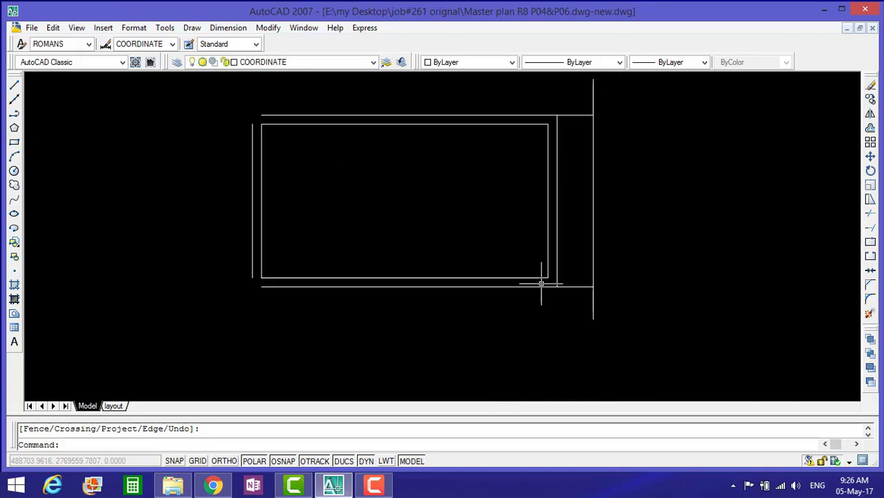
{"action": "scroll", "coordinate": [577, 79], "scroll_direction": "up", "scroll_amount": 2}
{"action": "scroll", "coordinate": [576, 132], "scroll_direction": "up", "scroll_amount": 2}
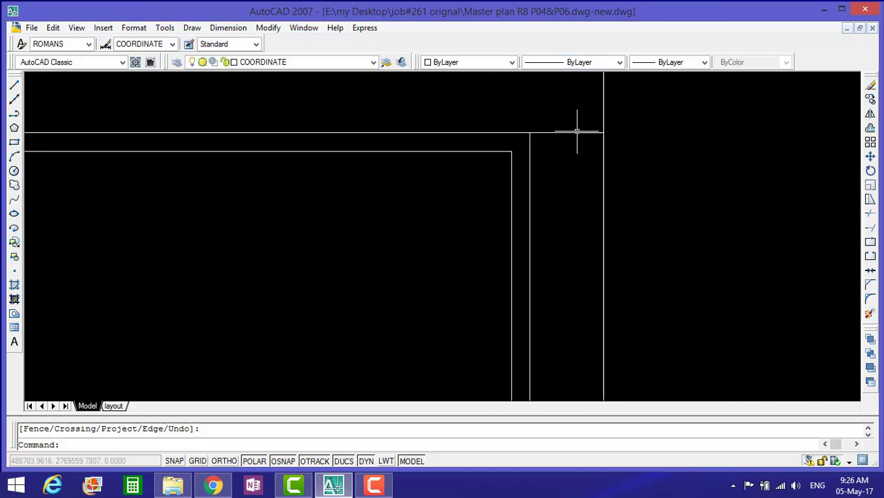
{"action": "scroll", "coordinate": [589, 161], "scroll_direction": "down", "scroll_amount": 4}
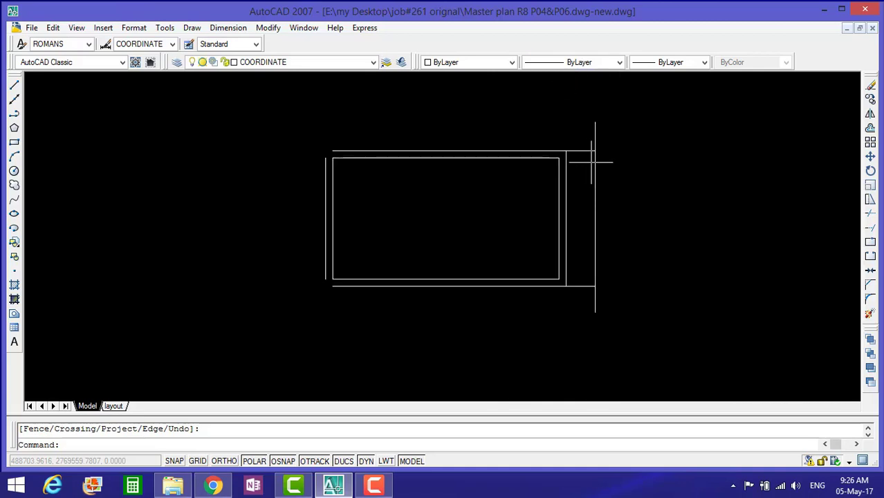
{"action": "key", "text": "Escape"}
{"action": "left_click", "coordinate": [594, 200]}
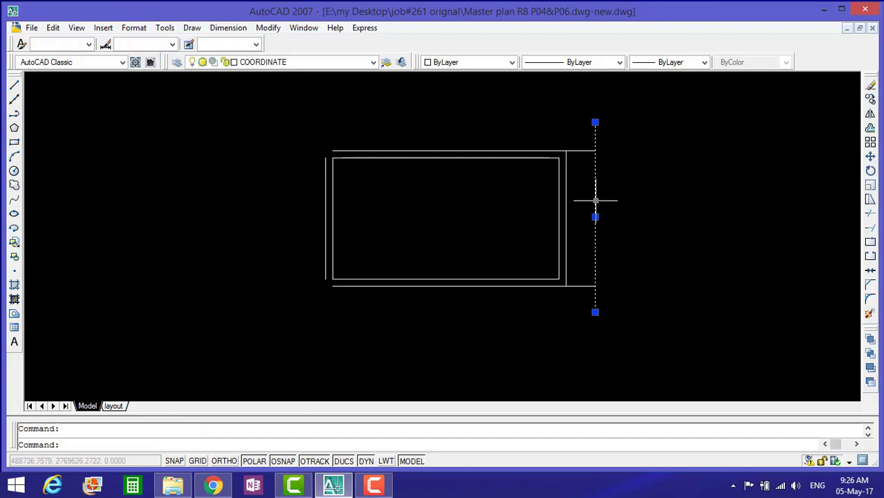
{"action": "key", "text": "Delete"}
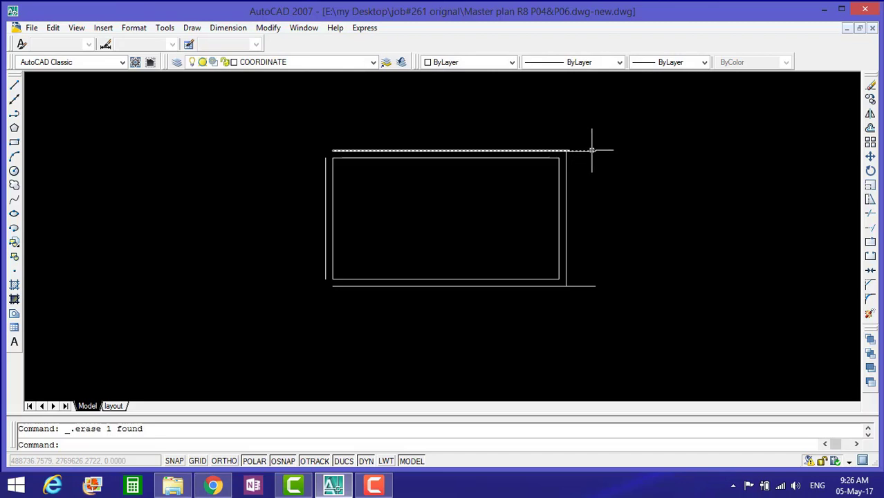
Select the top outer line, then clear the selection
{"action": "scroll", "coordinate": [591, 149], "scroll_direction": "up", "scroll_amount": 2}
{"action": "scroll", "coordinate": [588, 150], "scroll_direction": "up", "scroll_amount": 2}
{"action": "scroll", "coordinate": [577, 131], "scroll_direction": "up", "scroll_amount": 2}
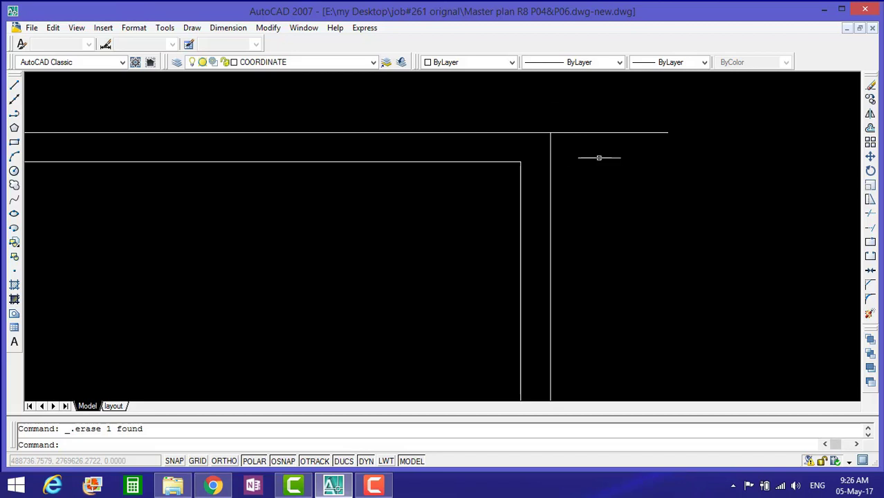
{"action": "left_click", "coordinate": [609, 132]}
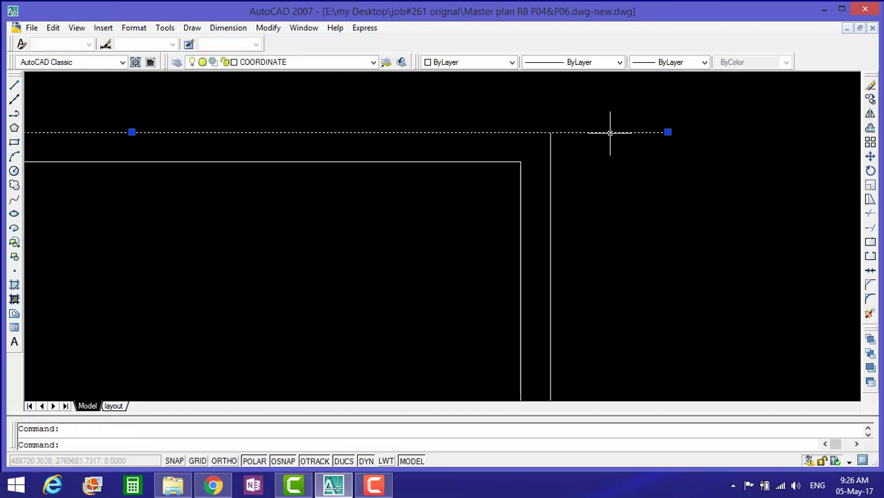
{"action": "key", "text": "Escape"}
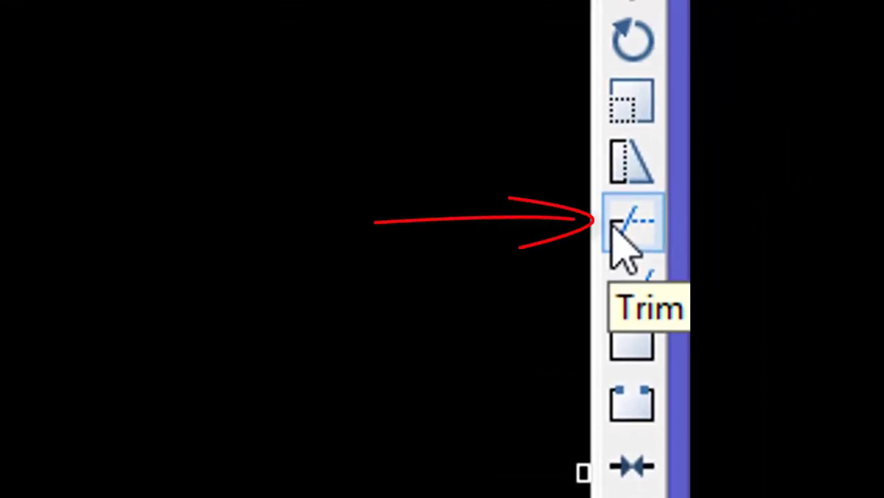
{"action": "left_click", "coordinate": [611, 222]}
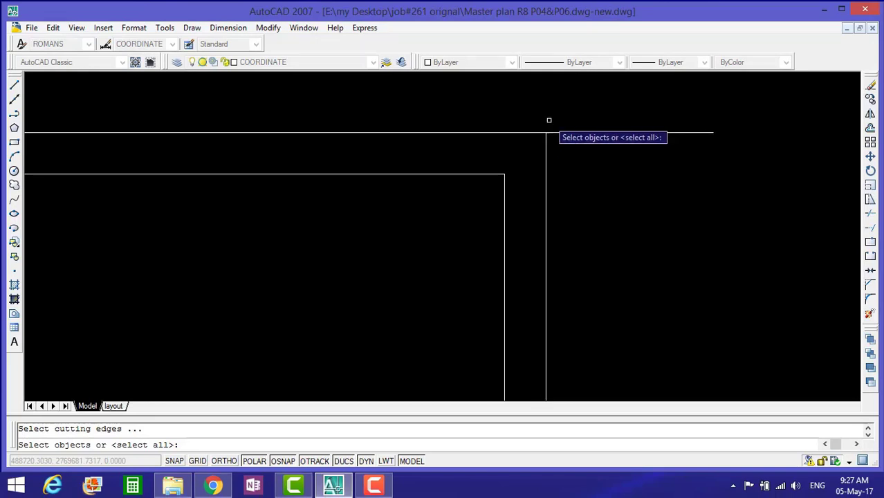
{"action": "key", "text": "Escape"}
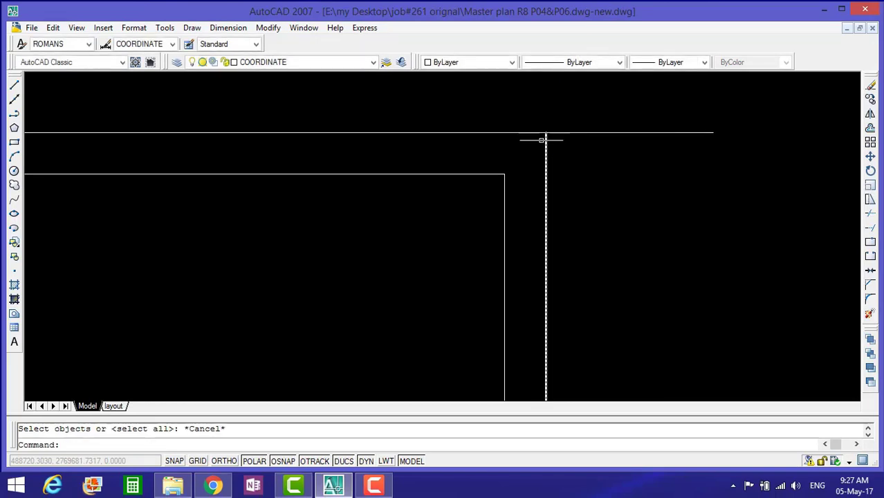
{"action": "scroll", "coordinate": [540, 212], "scroll_direction": "down", "scroll_amount": 1}
{"action": "scroll", "coordinate": [529, 133], "scroll_direction": "up", "scroll_amount": 1}
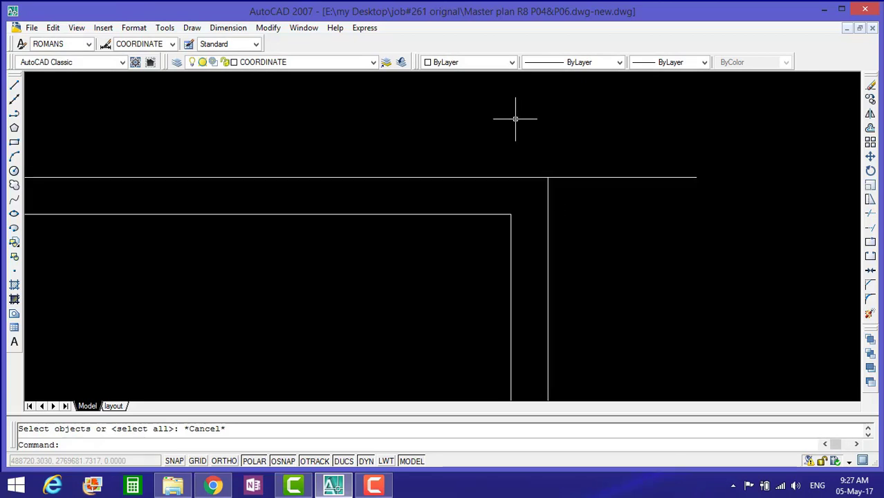
Draw a short horizontal line just above the top-right outer corner
{"action": "left_click", "coordinate": [13, 84]}
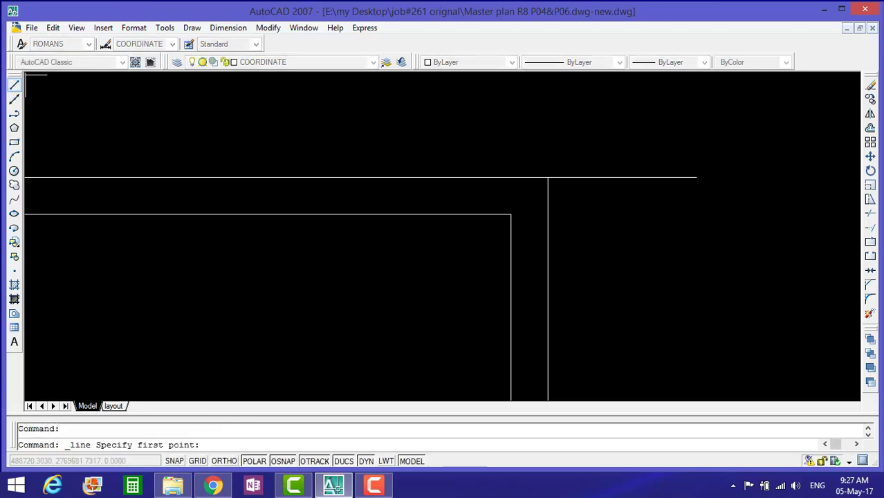
{"action": "left_click", "coordinate": [474, 130]}
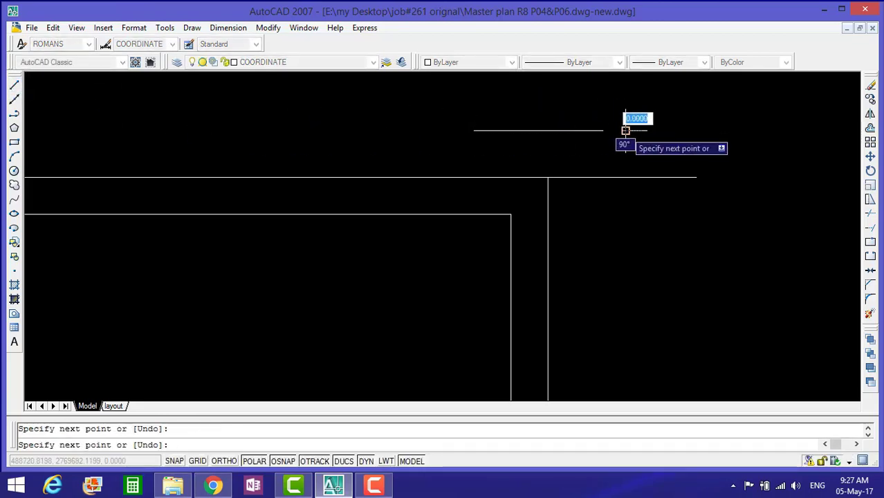
{"action": "key", "text": "Return"}
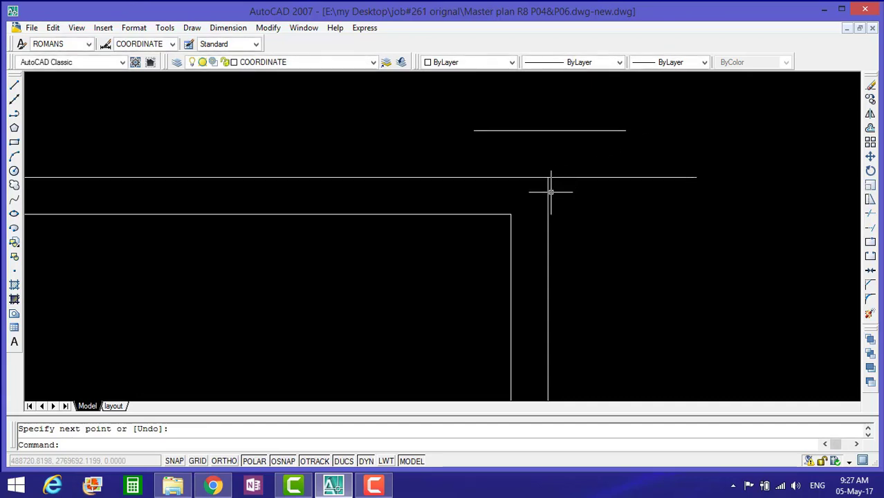
Extend the right outer vertical line up to the short horizontal line
{"action": "left_click", "coordinate": [871, 231]}
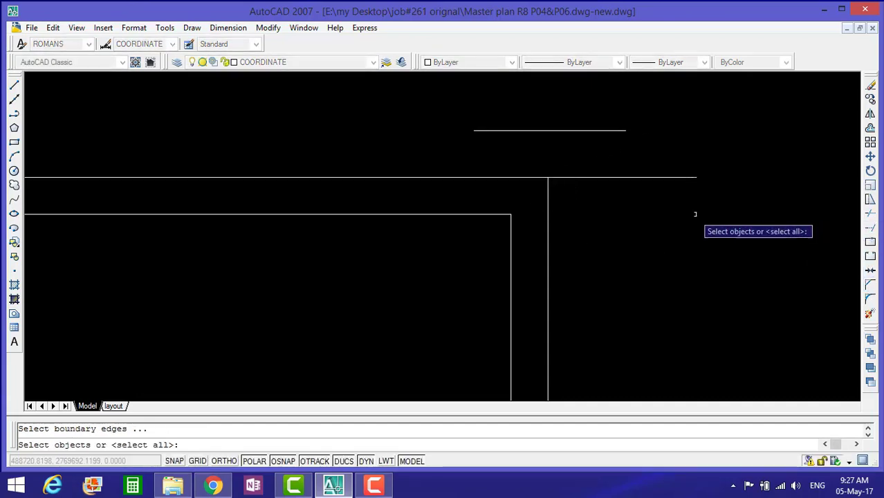
{"action": "left_click", "coordinate": [547, 218]}
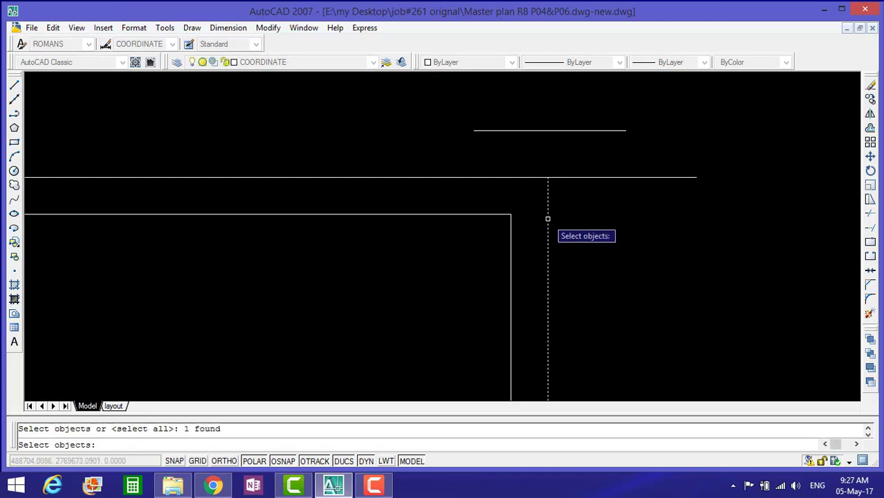
{"action": "left_click", "coordinate": [548, 130]}
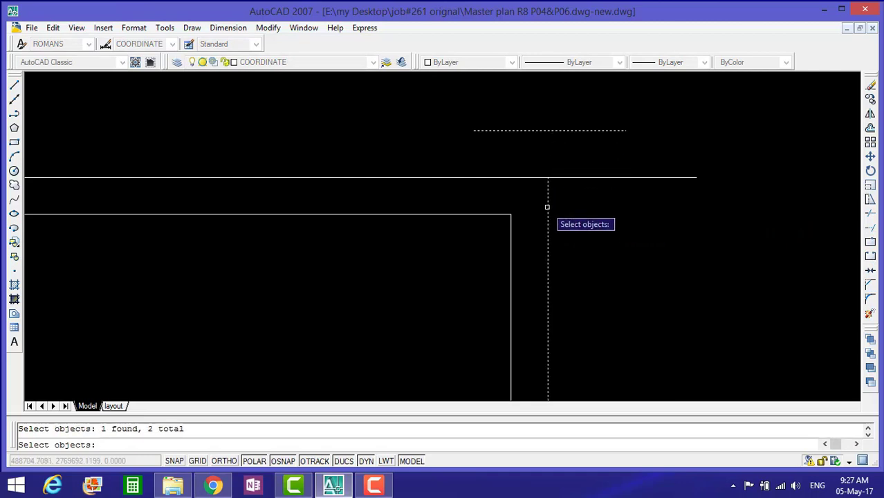
{"action": "key", "text": "Return"}
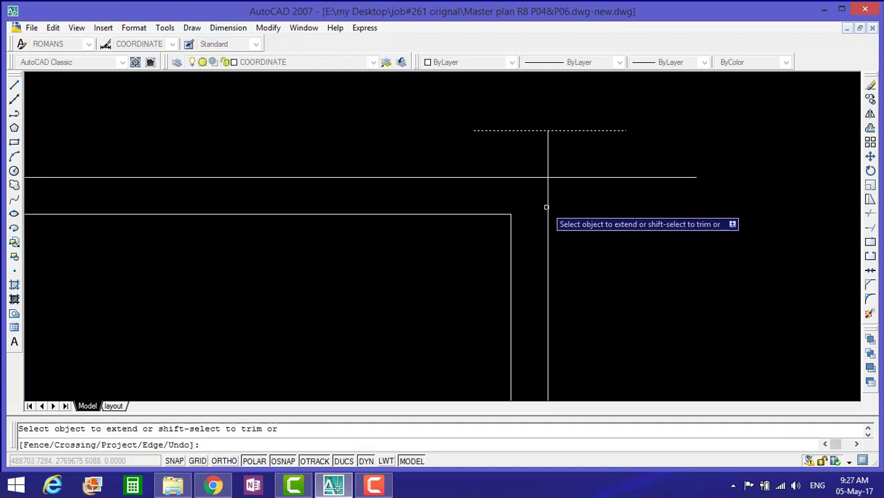
{"action": "key", "text": "Escape"}
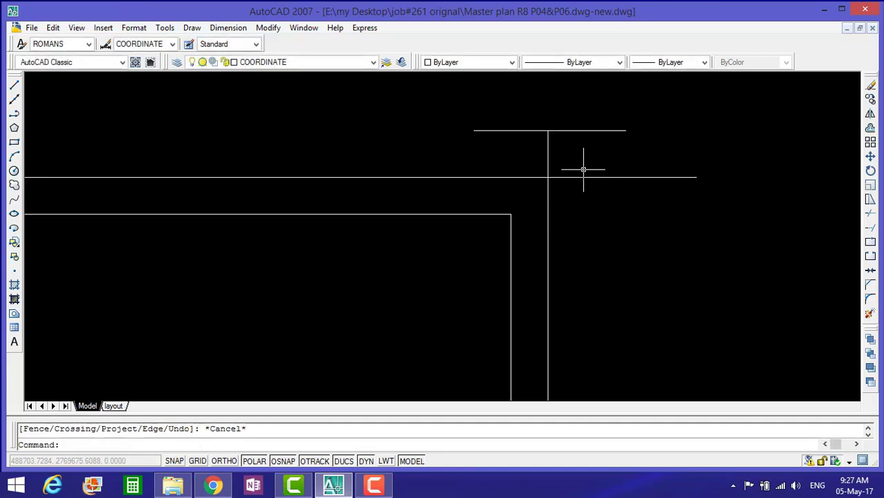
Trim the top outer line's overhang beyond the right outer vertical line
{"action": "left_click", "coordinate": [869, 220]}
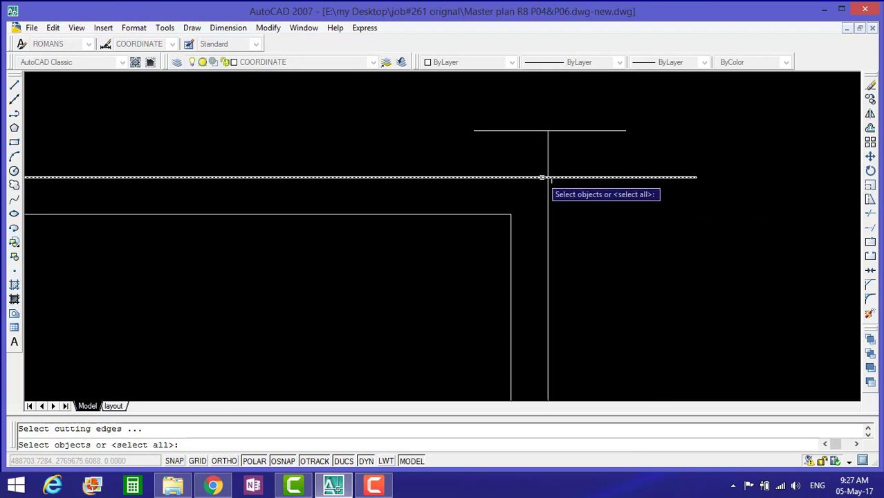
{"action": "scroll", "coordinate": [550, 184], "scroll_direction": "up", "scroll_amount": 2}
{"action": "scroll", "coordinate": [549, 185], "scroll_direction": "up", "scroll_amount": 2}
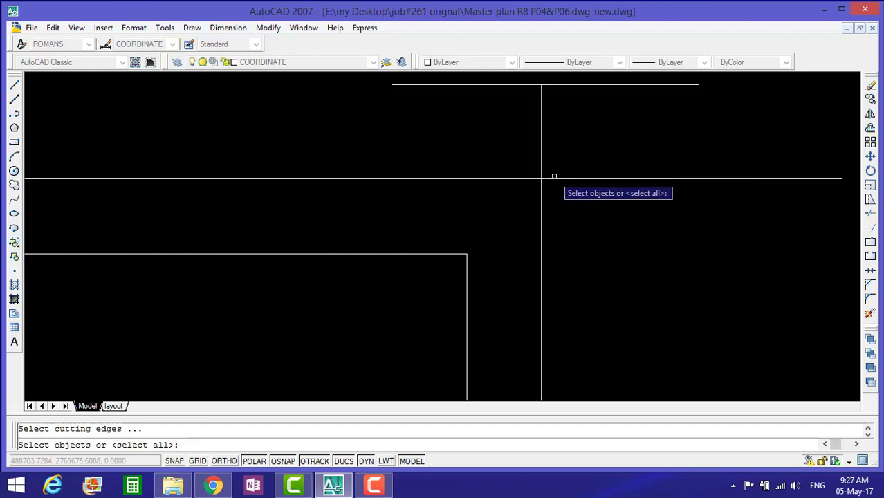
{"action": "left_click", "coordinate": [566, 179]}
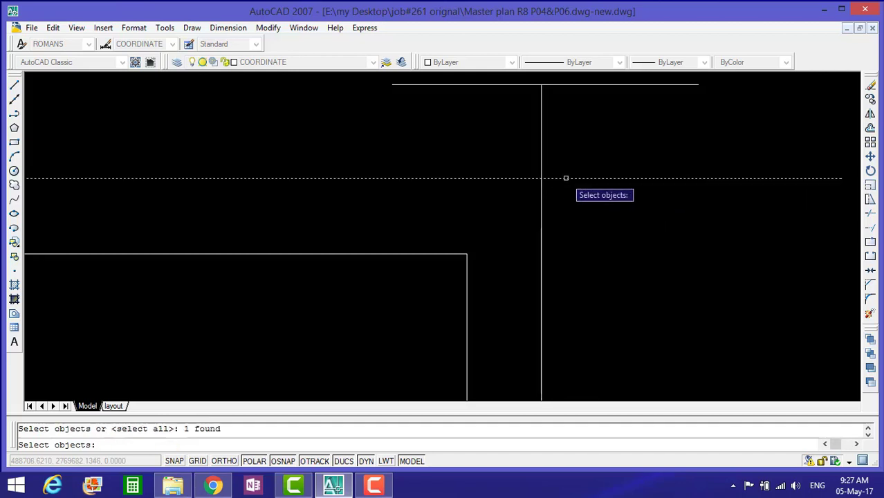
{"action": "left_click", "coordinate": [541, 170]}
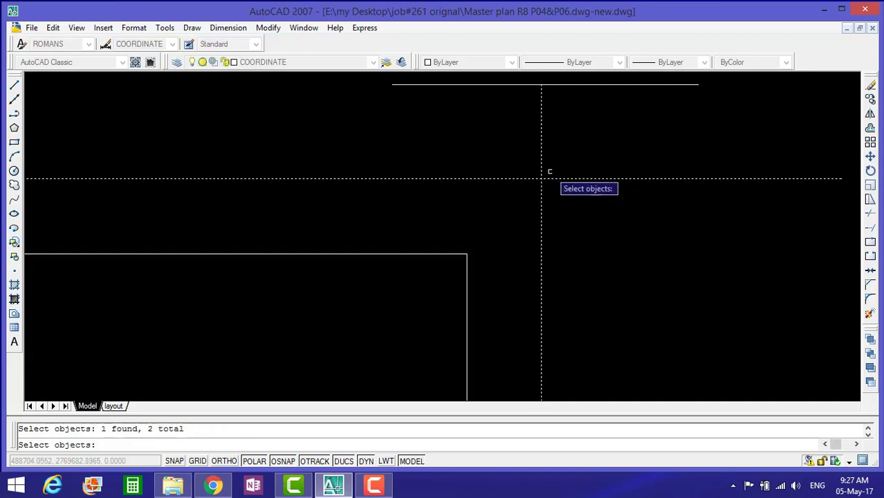
{"action": "key", "text": "Return"}
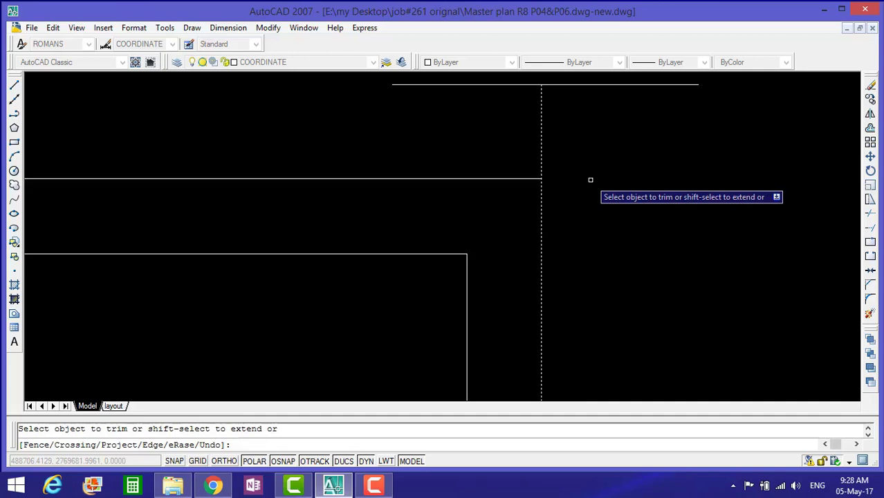
{"action": "key", "text": "Escape"}
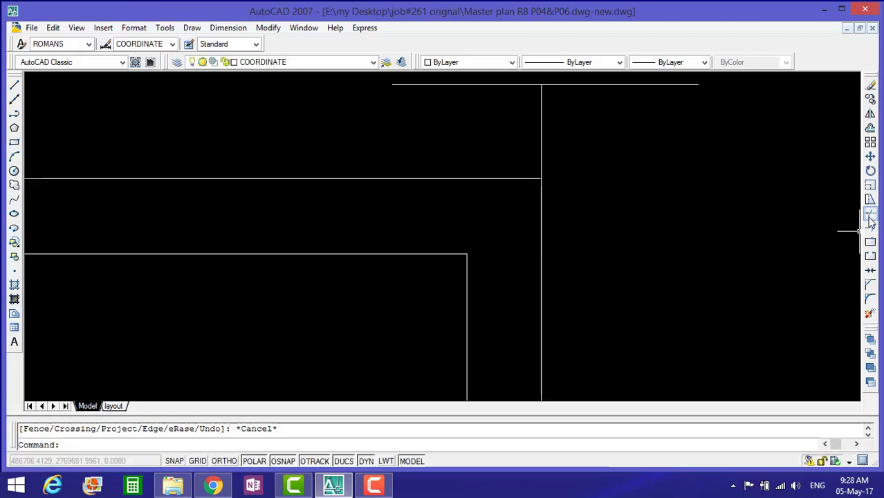
Trim the vertical stub above the outer corner and the short top line's right end
{"action": "left_click", "coordinate": [870, 220]}
{"action": "left_click", "coordinate": [542, 147]}
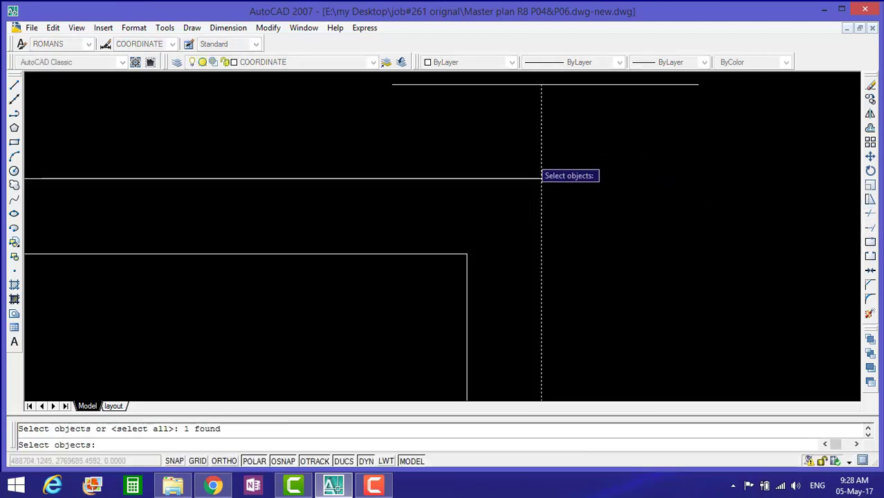
{"action": "left_click", "coordinate": [531, 178]}
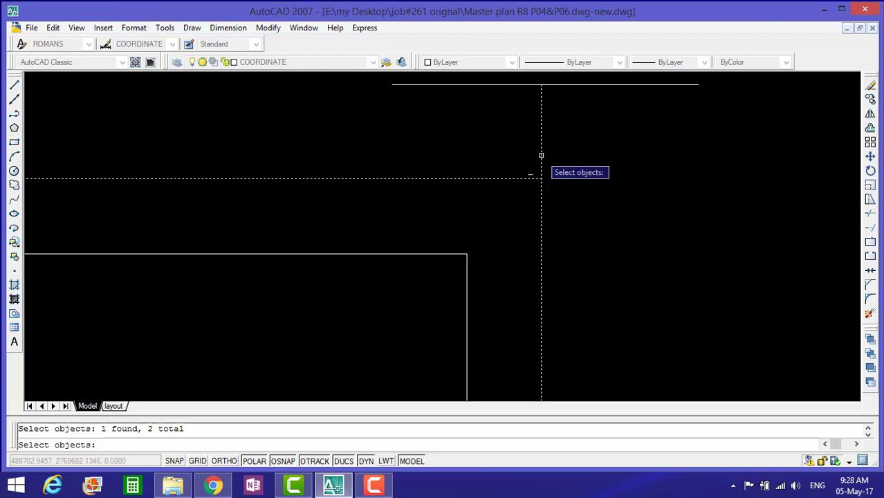
{"action": "key", "text": "Return"}
{"action": "left_click", "coordinate": [541, 155]}
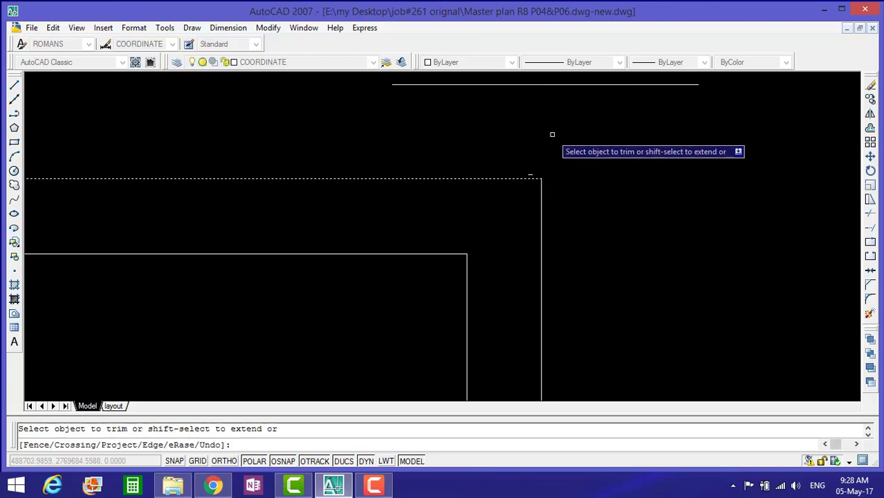
{"action": "left_click", "coordinate": [576, 85]}
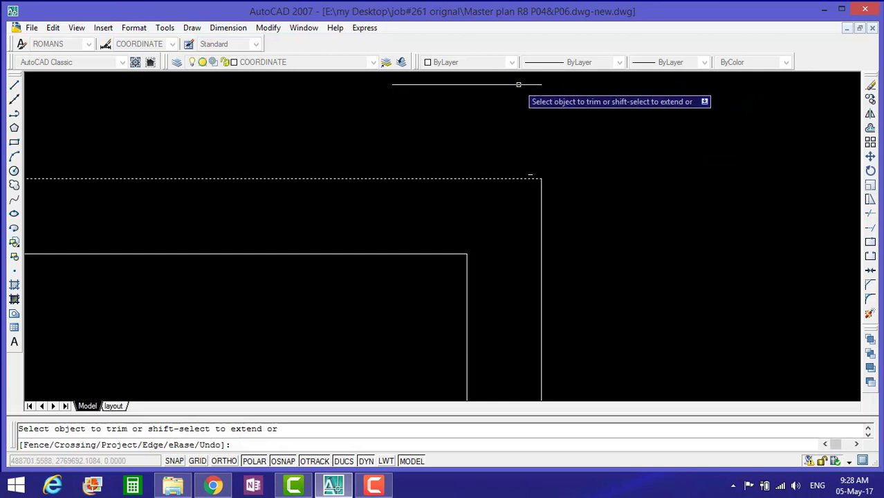
Delete the leftover short top line
{"action": "key", "text": "Escape"}
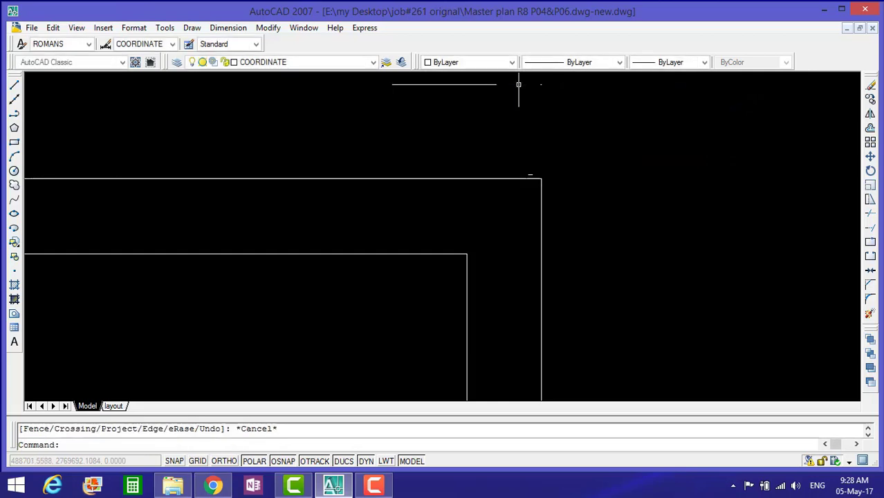
{"action": "left_click", "coordinate": [492, 84]}
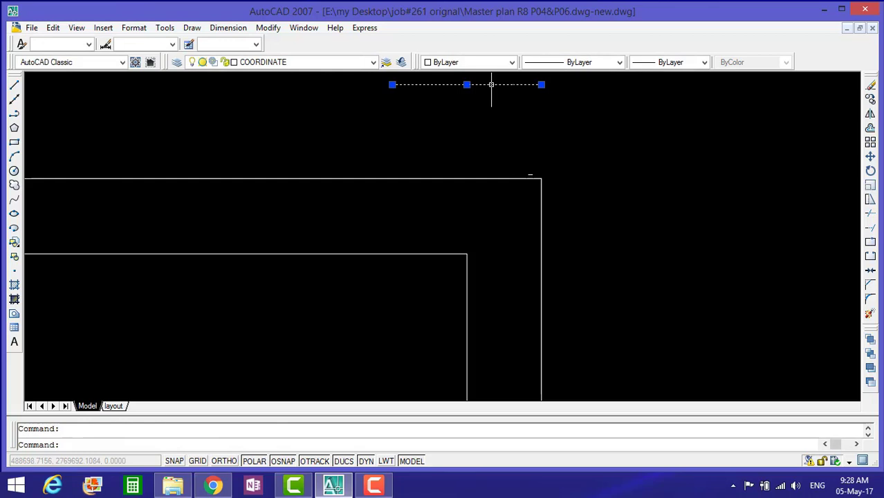
{"action": "key", "text": "Delete"}
{"action": "scroll", "coordinate": [553, 111], "scroll_direction": "down", "scroll_amount": 3}
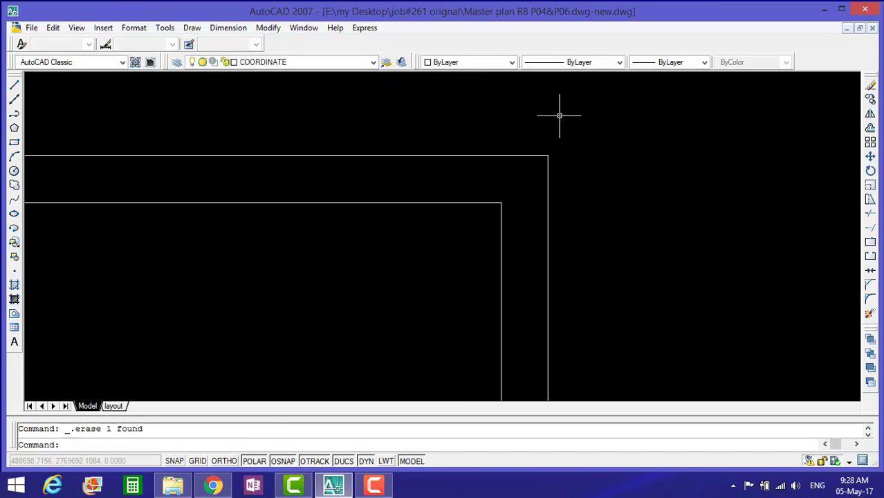
{"action": "scroll", "coordinate": [558, 116], "scroll_direction": "down", "scroll_amount": 1}
{"action": "scroll", "coordinate": [560, 138], "scroll_direction": "down", "scroll_amount": 3}
{"action": "scroll", "coordinate": [552, 181], "scroll_direction": "down", "scroll_amount": 3}
{"action": "scroll", "coordinate": [567, 231], "scroll_direction": "up", "scroll_amount": 4}
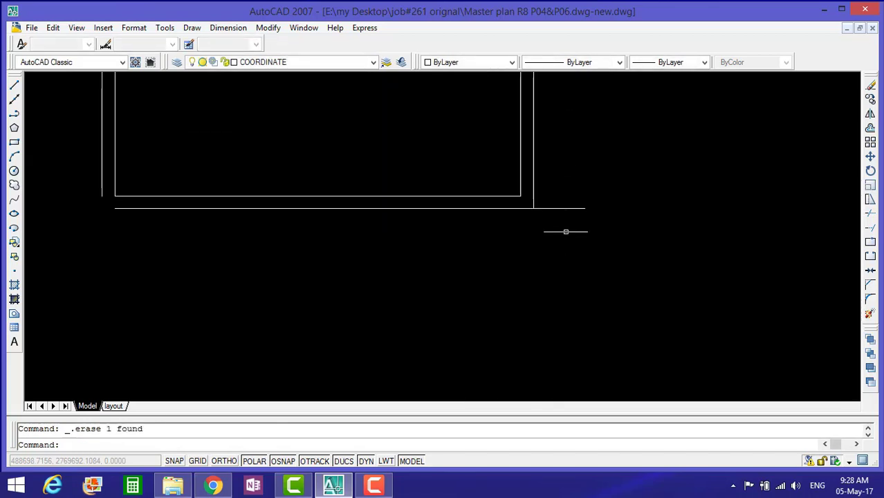
{"action": "scroll", "coordinate": [529, 197], "scroll_direction": "up", "scroll_amount": 3}
{"action": "scroll", "coordinate": [540, 215], "scroll_direction": "up", "scroll_amount": 3}
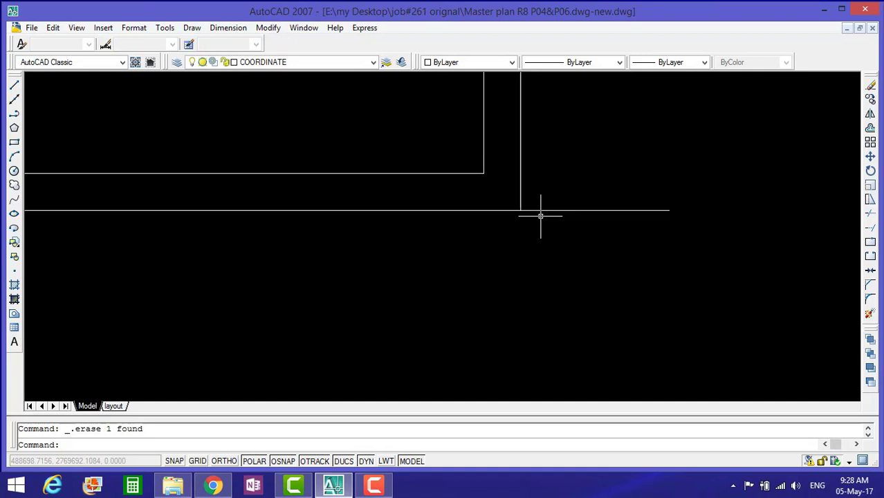
Trim the bottom-right corner overhang, using the long horizontal and vertical lines as cutting edges
{"action": "left_click", "coordinate": [869, 215]}
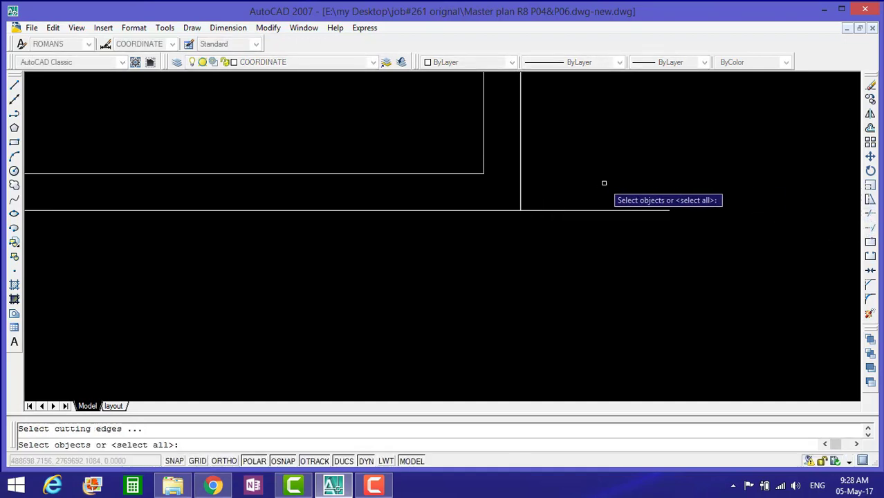
{"action": "left_click", "coordinate": [570, 209]}
{"action": "left_click", "coordinate": [569, 209]}
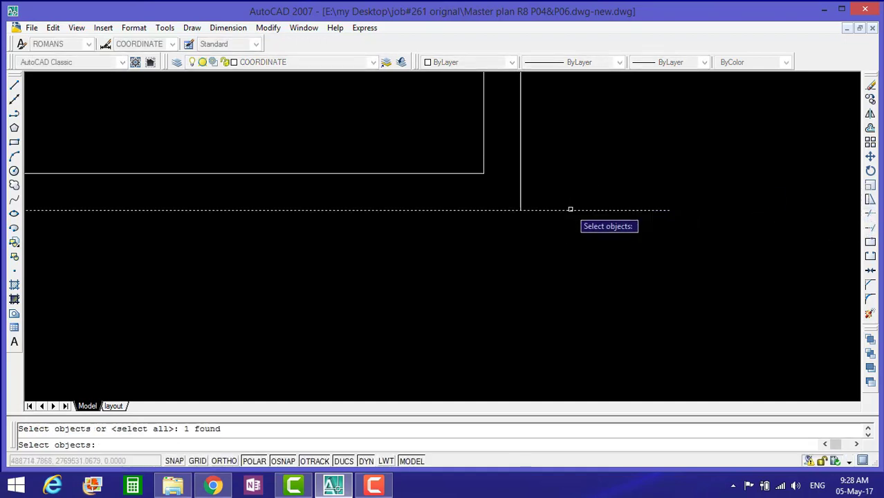
{"action": "left_click", "coordinate": [520, 187]}
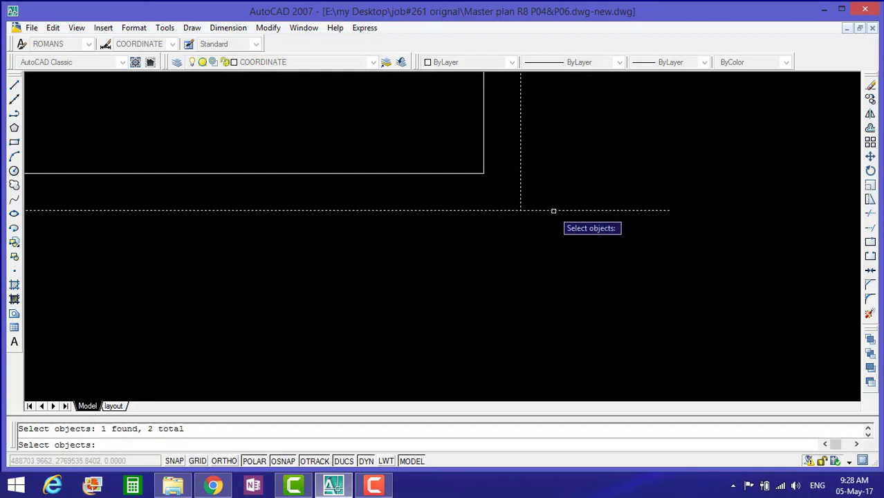
{"action": "key", "text": "Return"}
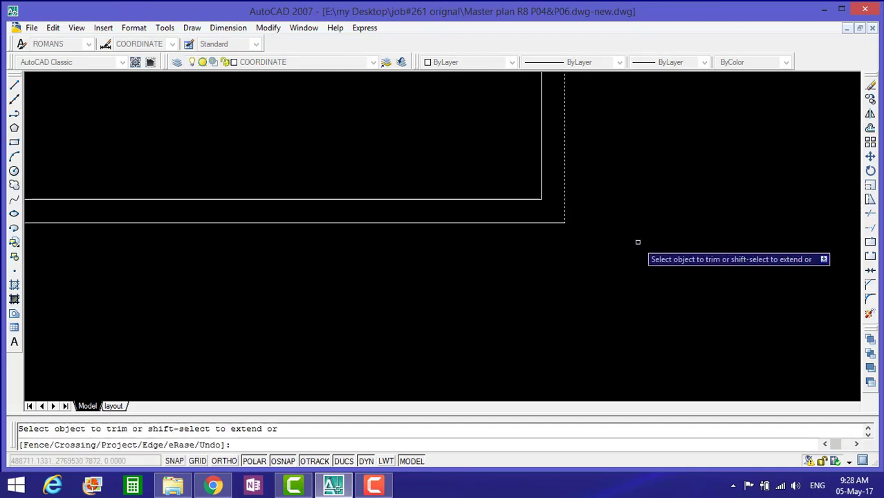
{"action": "scroll", "coordinate": [626, 242], "scroll_direction": "down", "scroll_amount": 3}
{"action": "scroll", "coordinate": [600, 260], "scroll_direction": "down", "scroll_amount": 2}
{"action": "scroll", "coordinate": [595, 242], "scroll_direction": "down", "scroll_amount": 4}
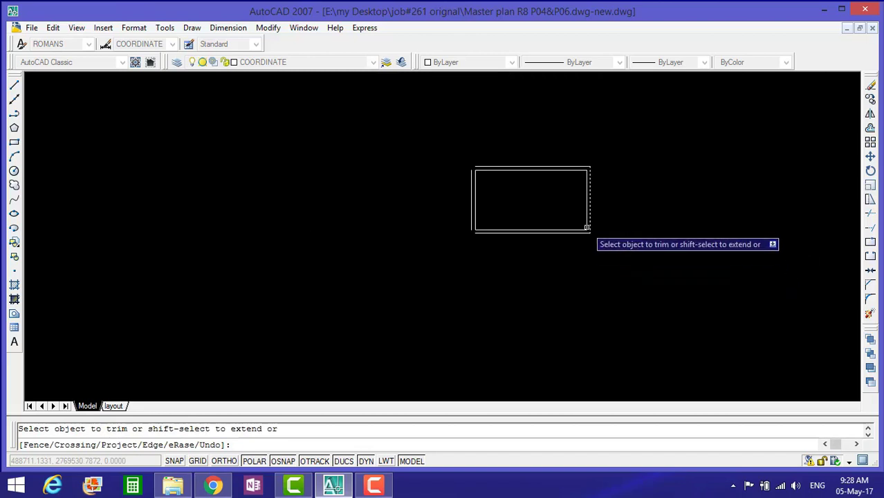
{"action": "scroll", "coordinate": [476, 155], "scroll_direction": "up", "scroll_amount": 2}
{"action": "scroll", "coordinate": [475, 148], "scroll_direction": "up", "scroll_amount": 3}
{"action": "scroll", "coordinate": [465, 131], "scroll_direction": "down", "scroll_amount": 4}
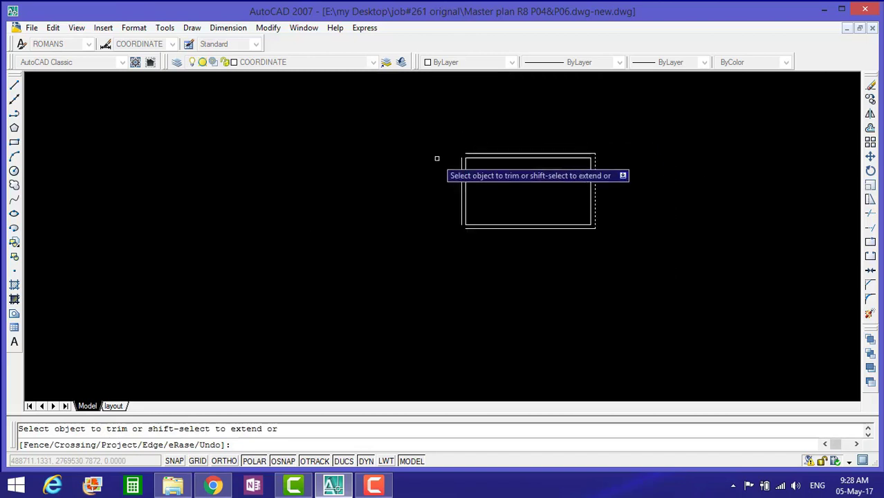
{"action": "key", "text": "Return"}
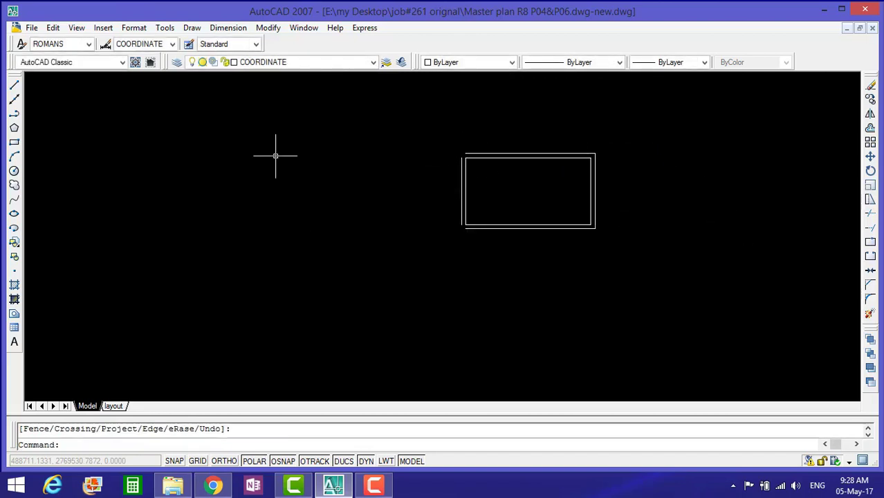
Draw a long vertical helper line to the left of the rectangle
{"action": "left_click", "coordinate": [15, 84]}
{"action": "left_click", "coordinate": [404, 112]}
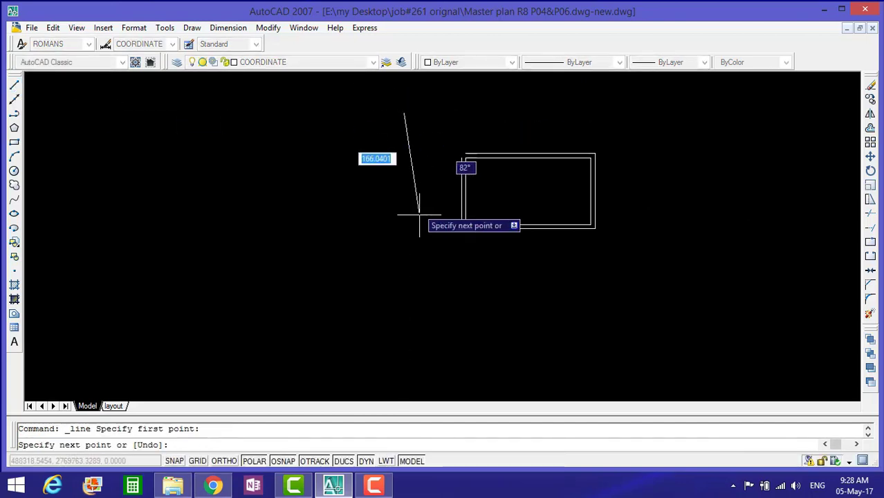
{"action": "left_click", "coordinate": [404, 284]}
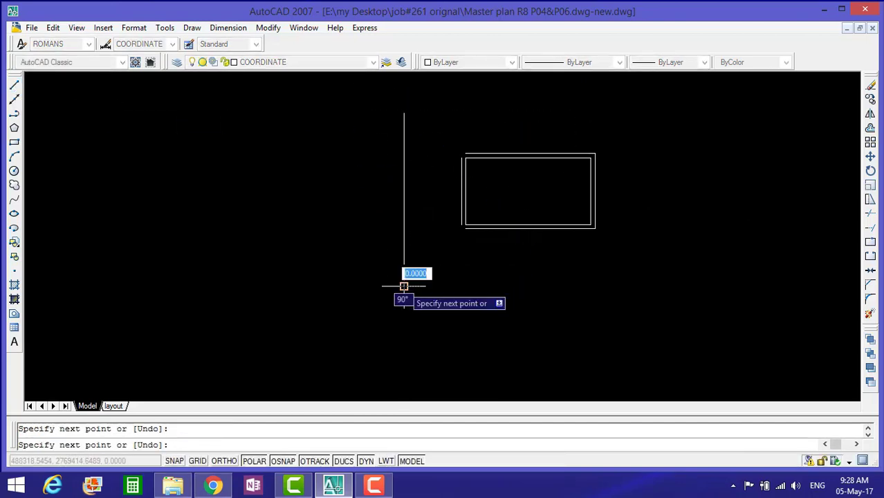
{"action": "key", "text": "Return"}
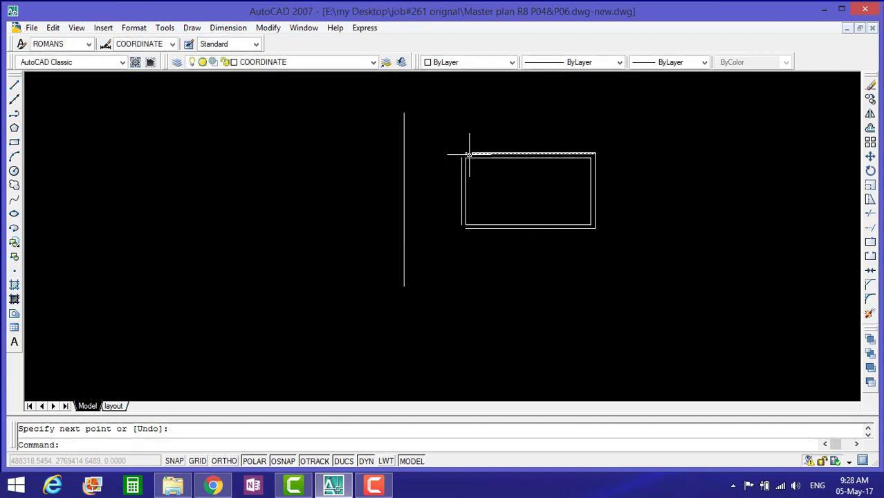
{"action": "scroll", "coordinate": [473, 154], "scroll_direction": "up", "scroll_amount": 3}
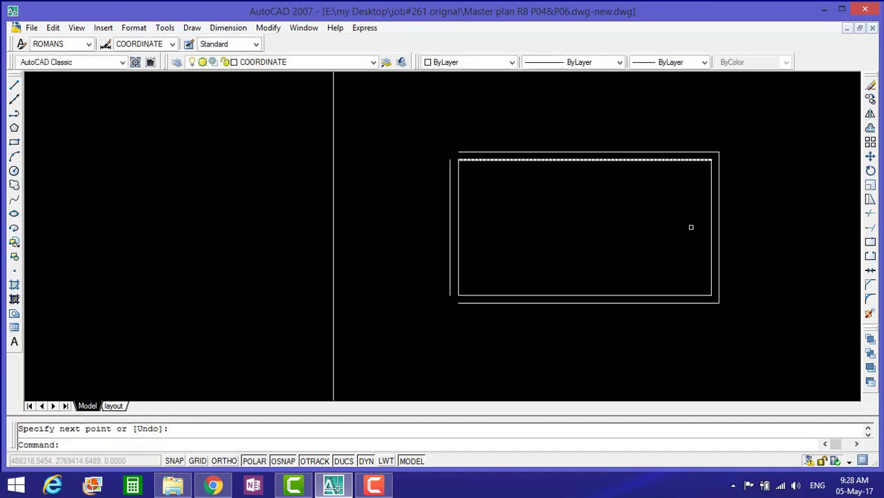
Extend the outer top and bottom lines leftward to meet the vertical helper line
{"action": "left_click", "coordinate": [870, 229]}
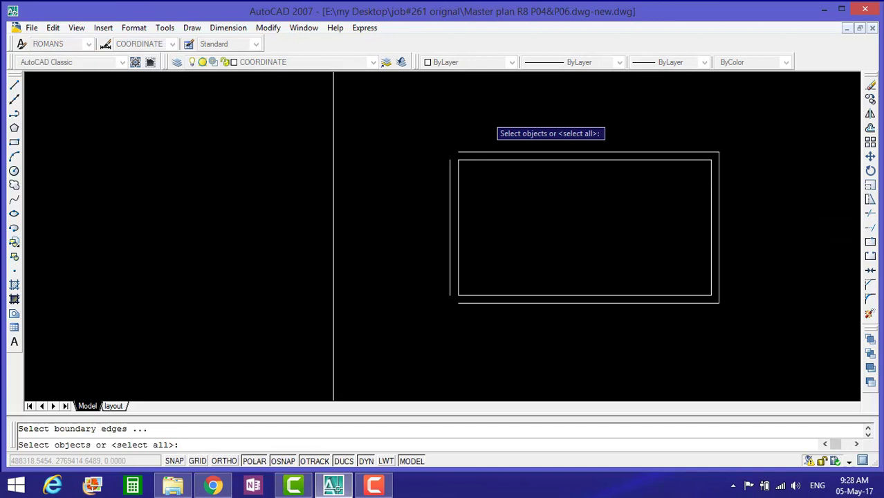
{"action": "left_click", "coordinate": [473, 151]}
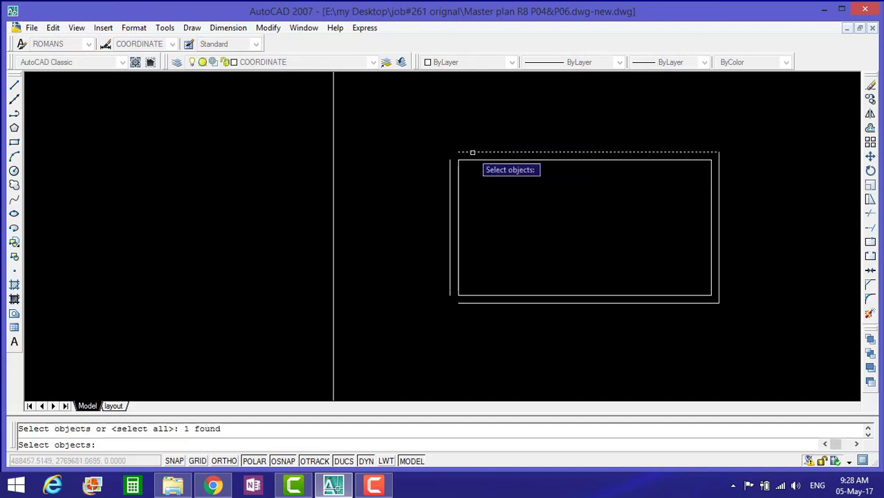
{"action": "left_click", "coordinate": [334, 141]}
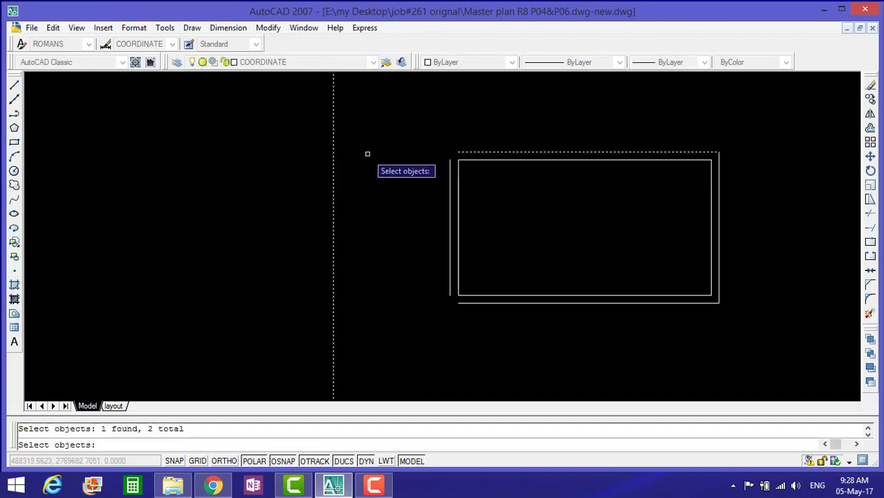
{"action": "key", "text": "Return"}
{"action": "left_click", "coordinate": [479, 152]}
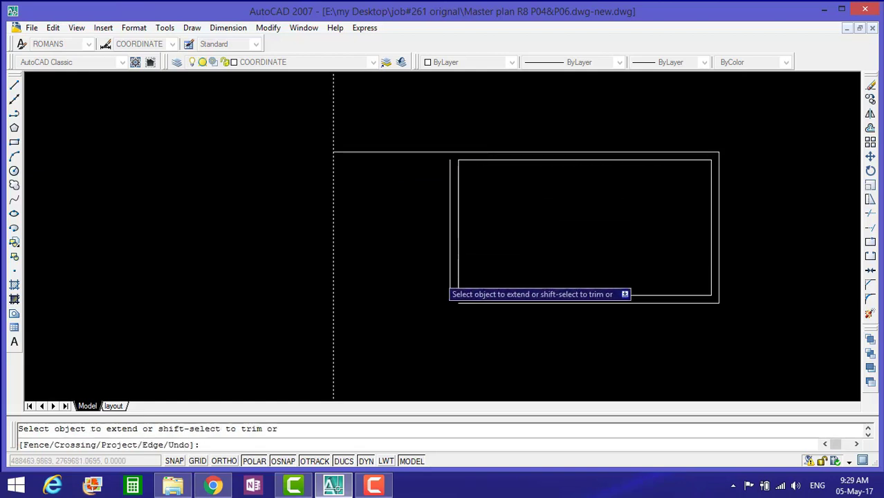
{"action": "left_click", "coordinate": [468, 302]}
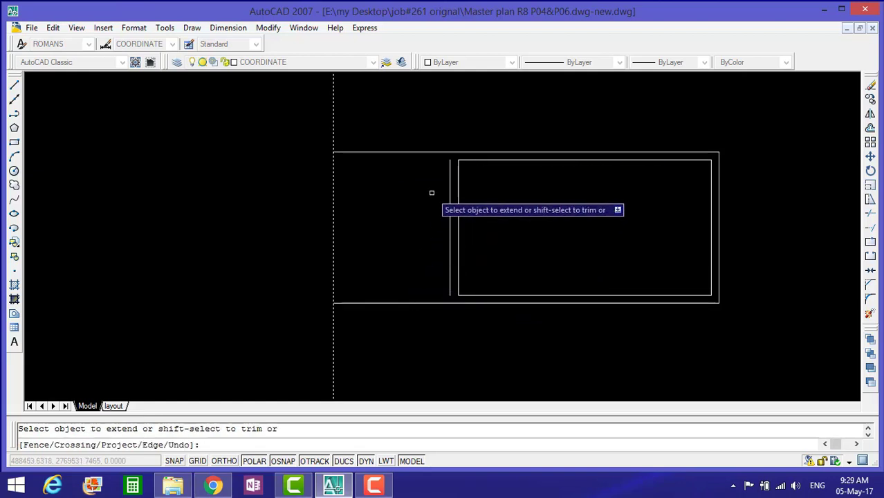
{"action": "left_click", "coordinate": [446, 151]}
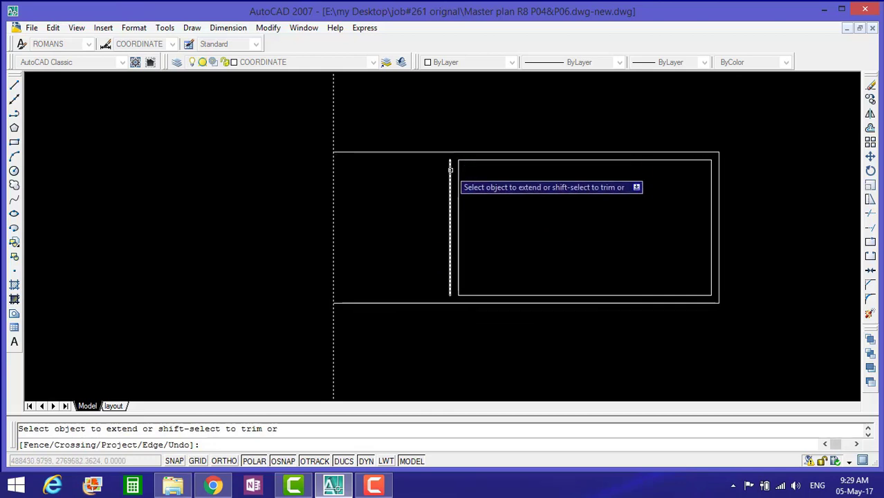
{"action": "key", "text": "Escape"}
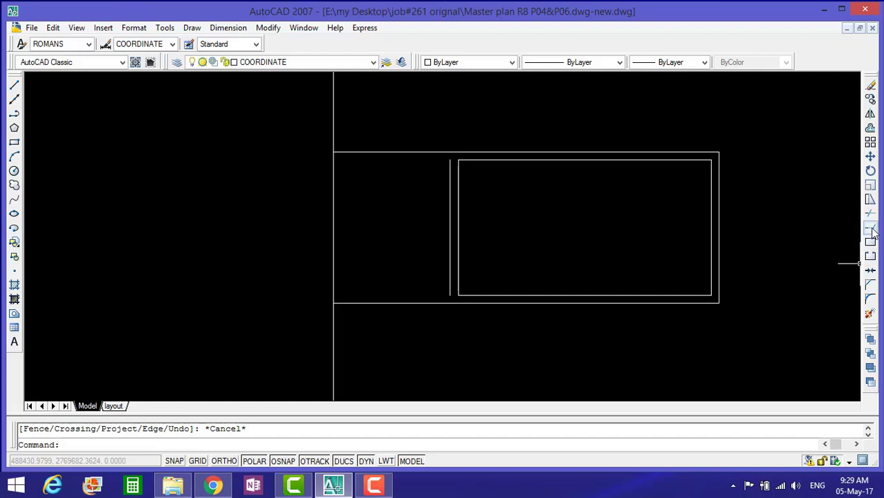
Extend the outer left side up to the outer top line and down to the outer bottom line
{"action": "left_click", "coordinate": [870, 229]}
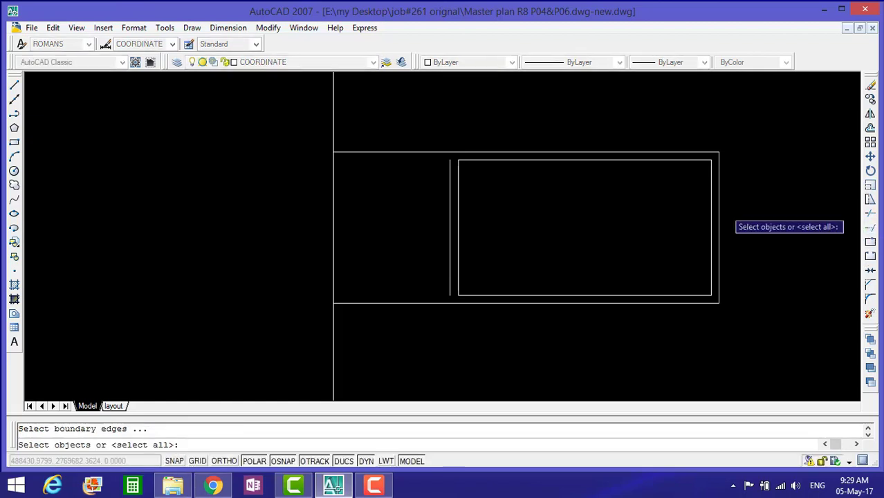
{"action": "left_click", "coordinate": [422, 152]}
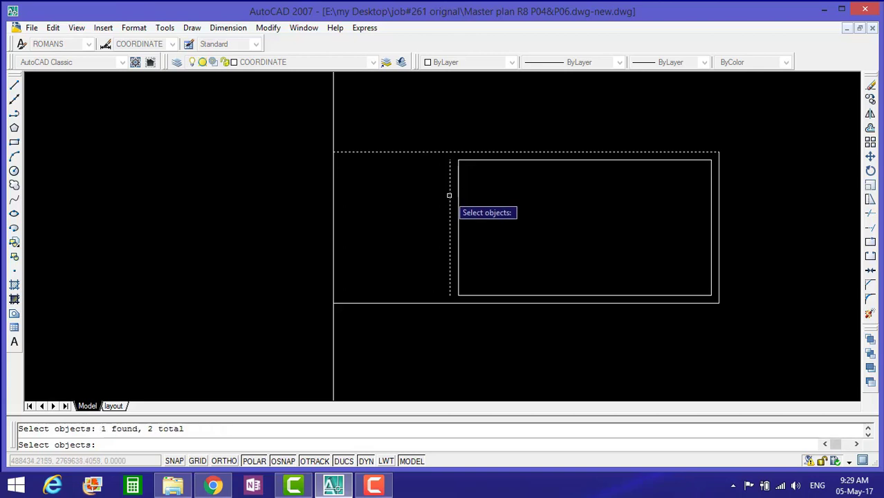
{"action": "key", "text": "Return"}
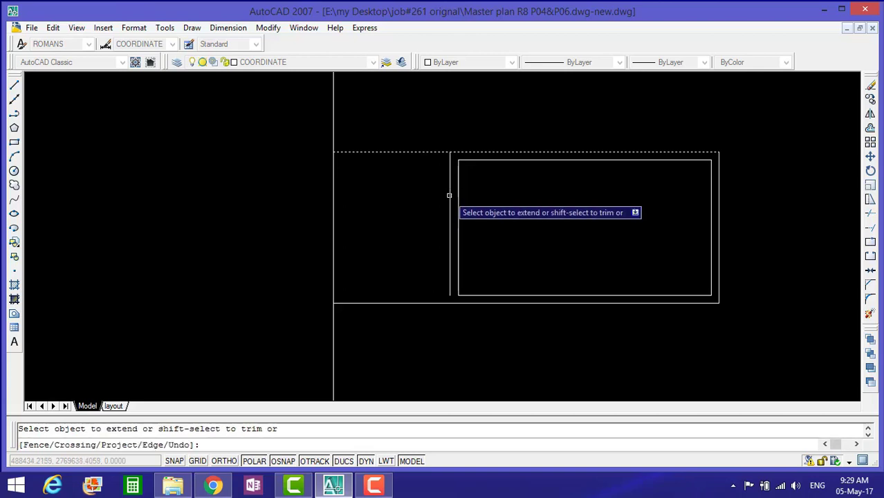
{"action": "key", "text": "Escape"}
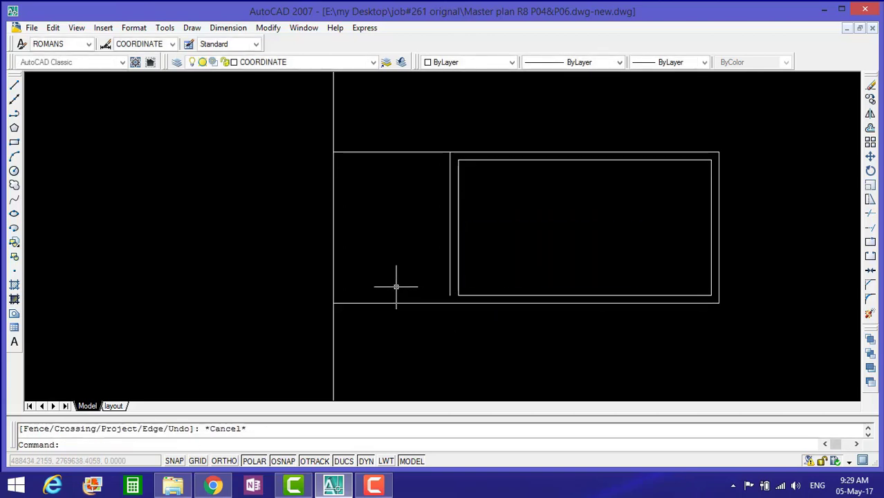
{"action": "right_click", "coordinate": [389, 223]}
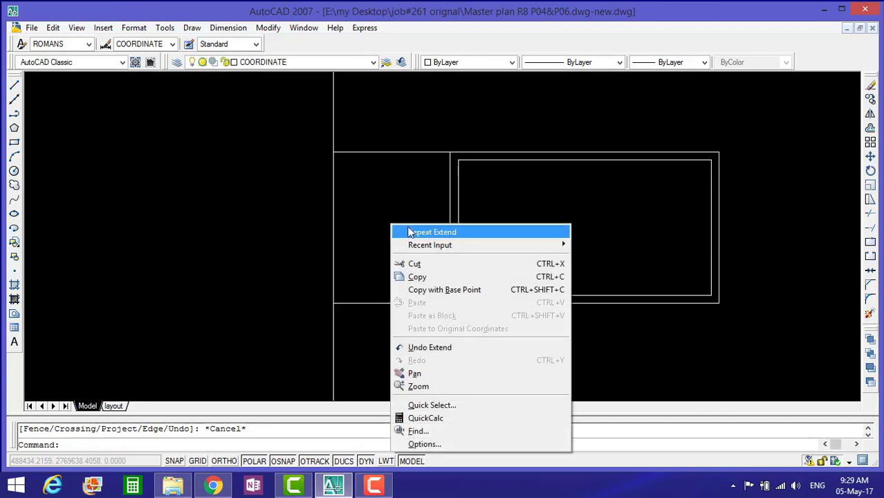
{"action": "left_click", "coordinate": [475, 235]}
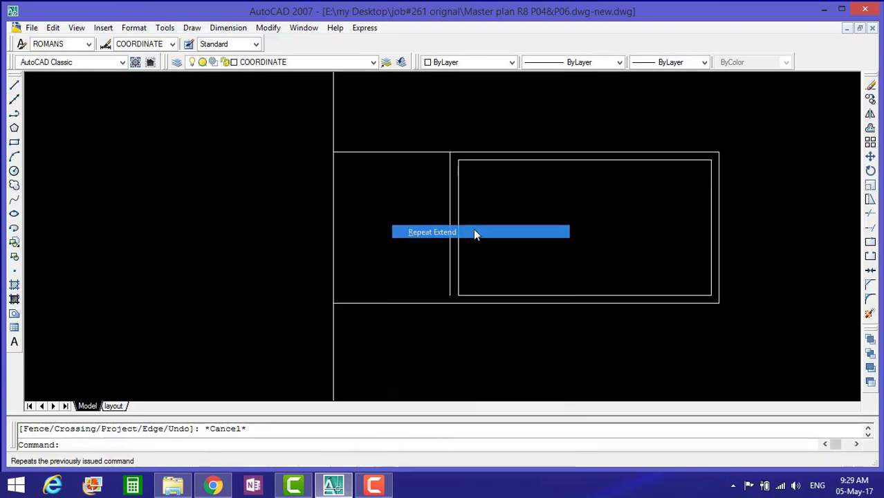
{"action": "left_click", "coordinate": [453, 303]}
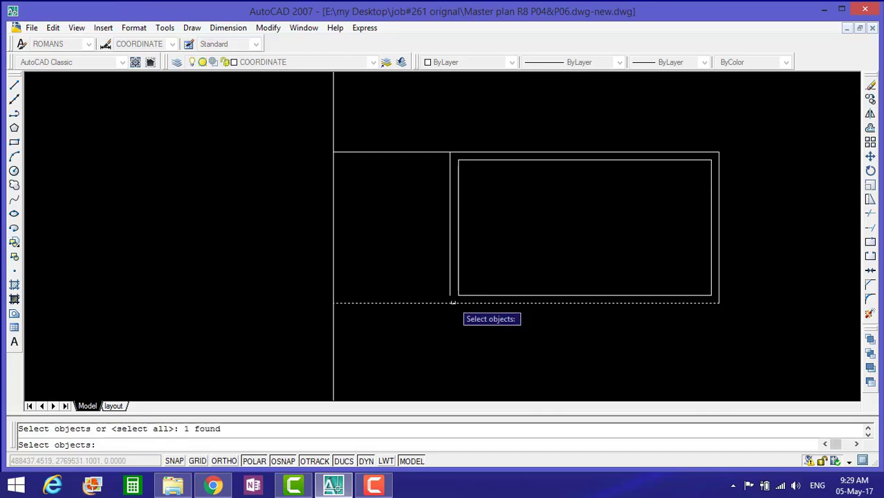
{"action": "key", "text": "Return"}
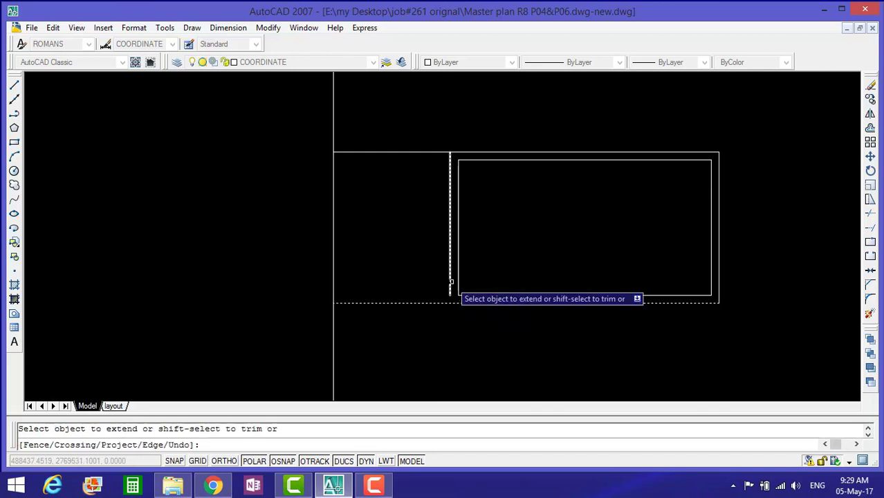
{"action": "key", "text": "Escape"}
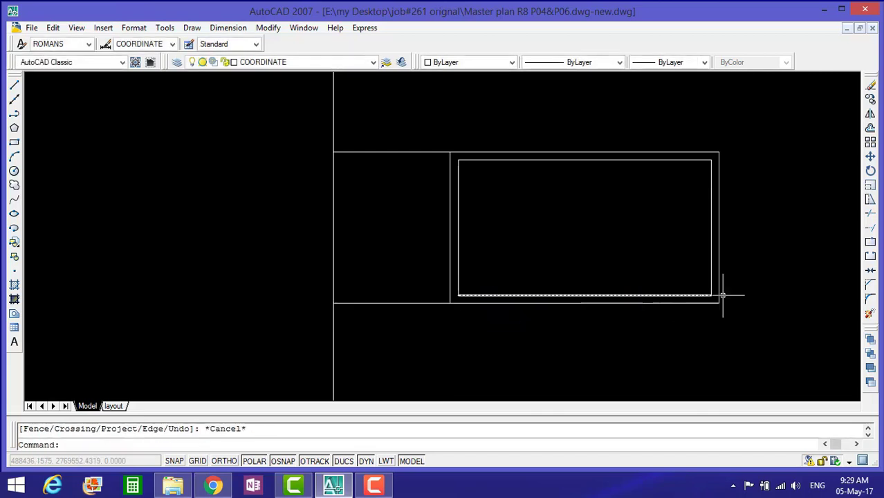
Trim the outer top line's overhang left of the outer left side
{"action": "left_click", "coordinate": [870, 215]}
{"action": "scroll", "coordinate": [461, 154], "scroll_direction": "up", "scroll_amount": 2}
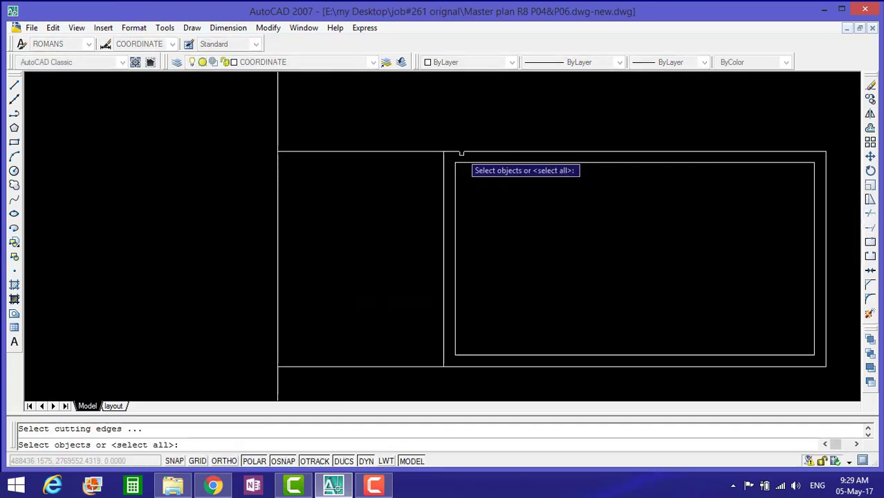
{"action": "scroll", "coordinate": [462, 154], "scroll_direction": "up", "scroll_amount": 2}
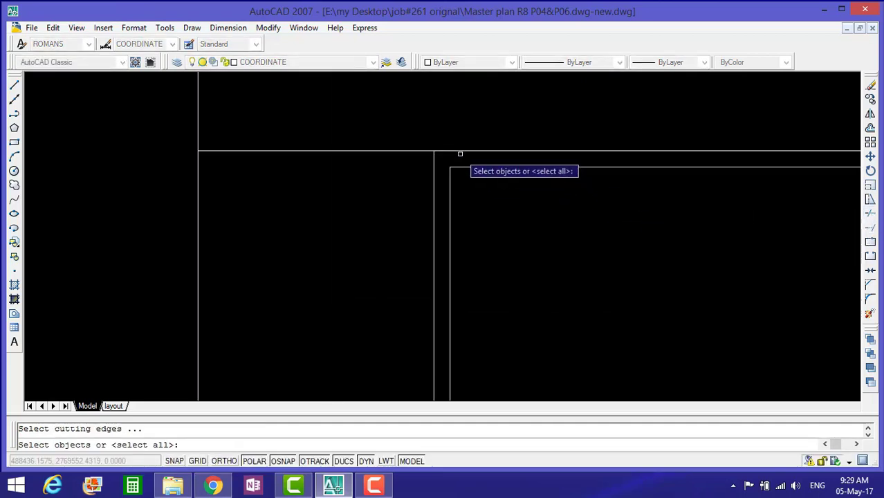
{"action": "left_click", "coordinate": [407, 150]}
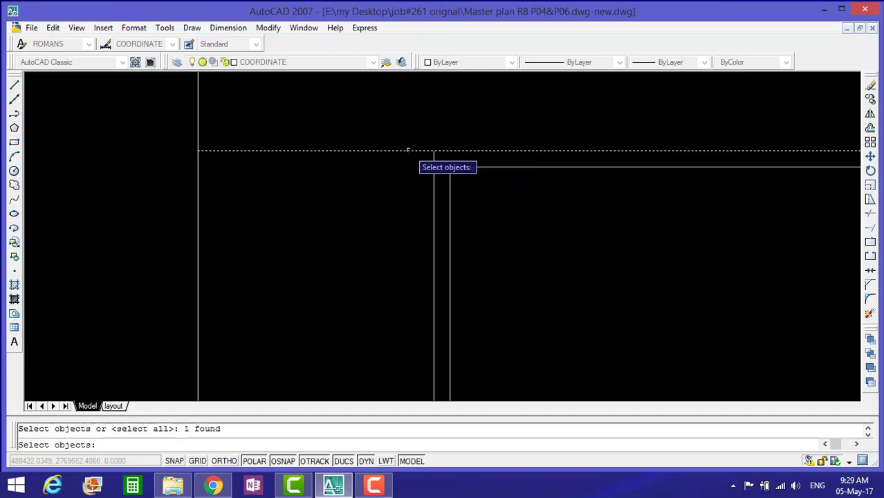
{"action": "left_click", "coordinate": [433, 192]}
{"action": "key", "text": "Return"}
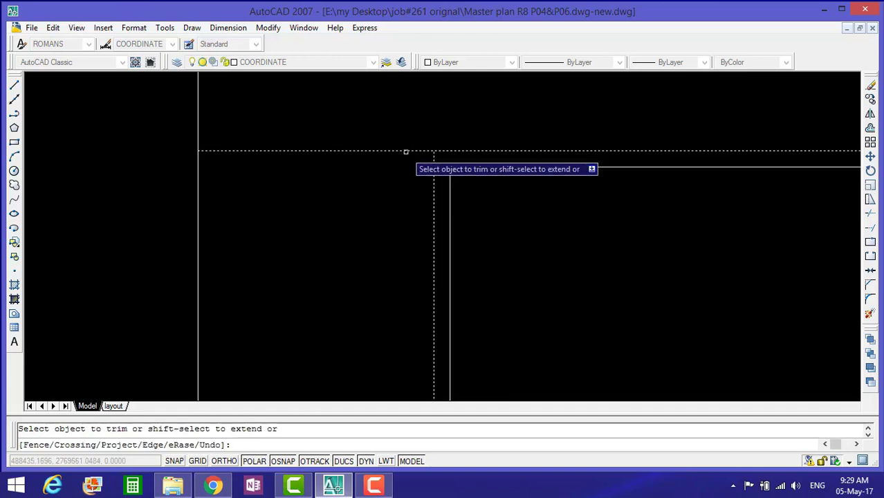
{"action": "left_click", "coordinate": [406, 151]}
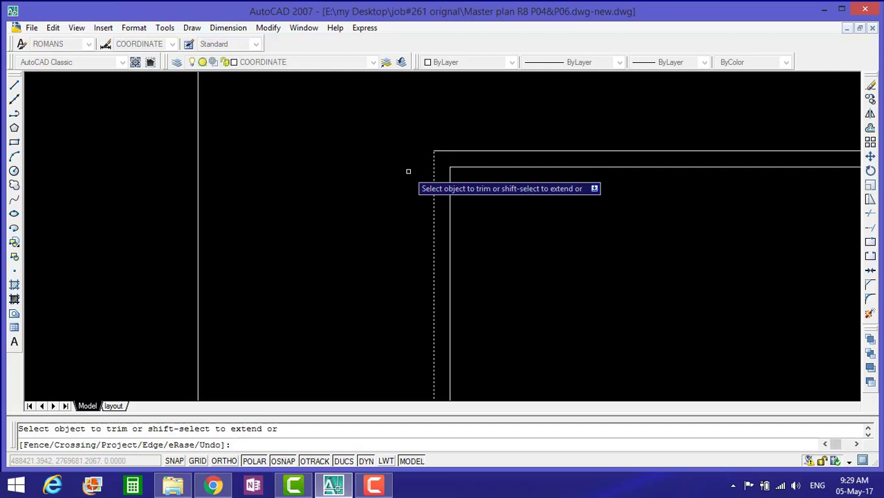
{"action": "key", "text": "Return"}
{"action": "scroll", "coordinate": [413, 148], "scroll_direction": "down", "scroll_amount": 3}
{"action": "scroll", "coordinate": [422, 325], "scroll_direction": "up", "scroll_amount": 2}
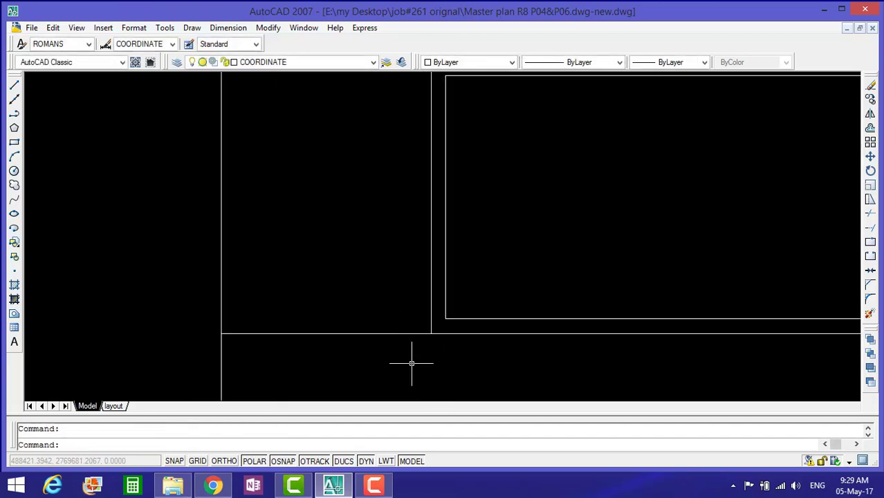
Trim the outer bottom line's overhang at the outer left side
{"action": "left_click", "coordinate": [870, 213]}
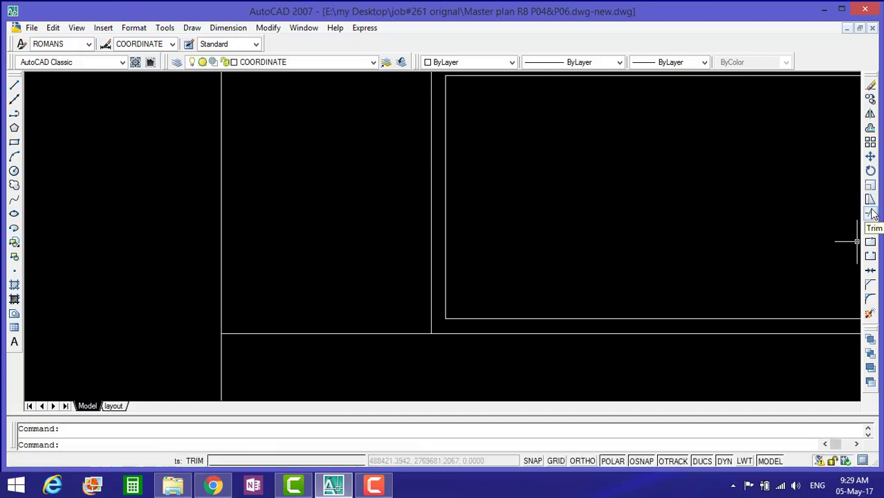
{"action": "left_click", "coordinate": [404, 334]}
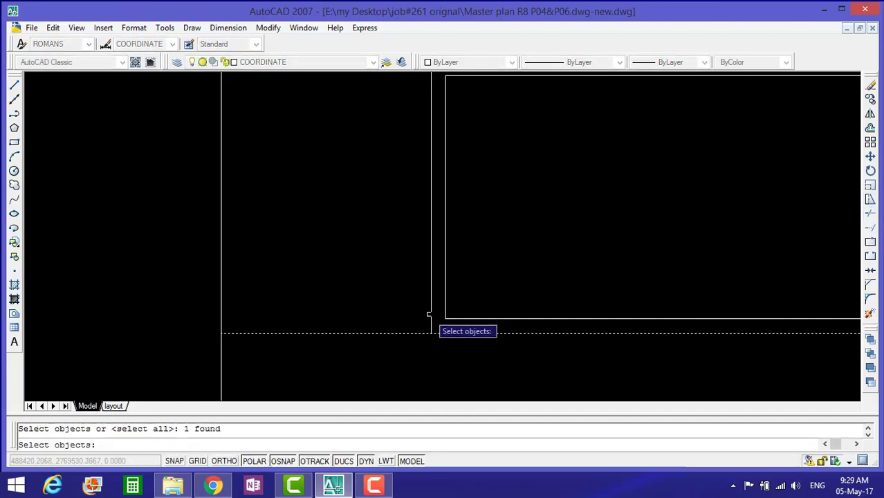
{"action": "left_click", "coordinate": [429, 315]}
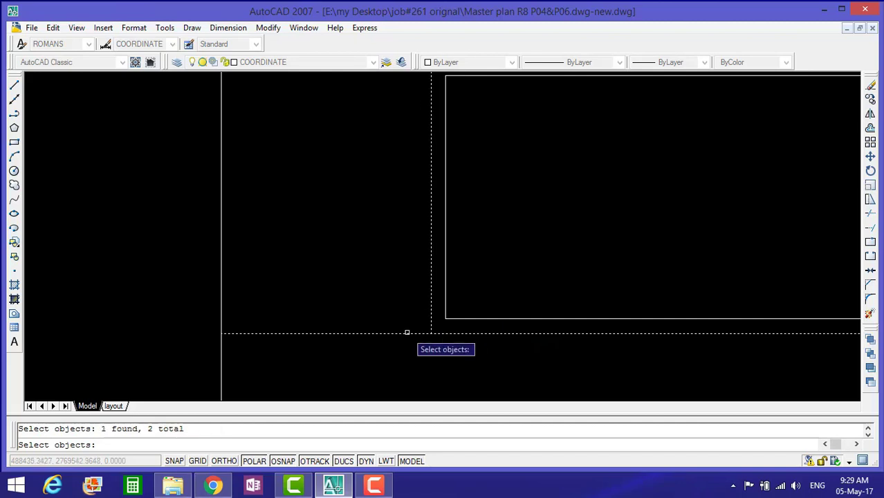
{"action": "key", "text": "Return"}
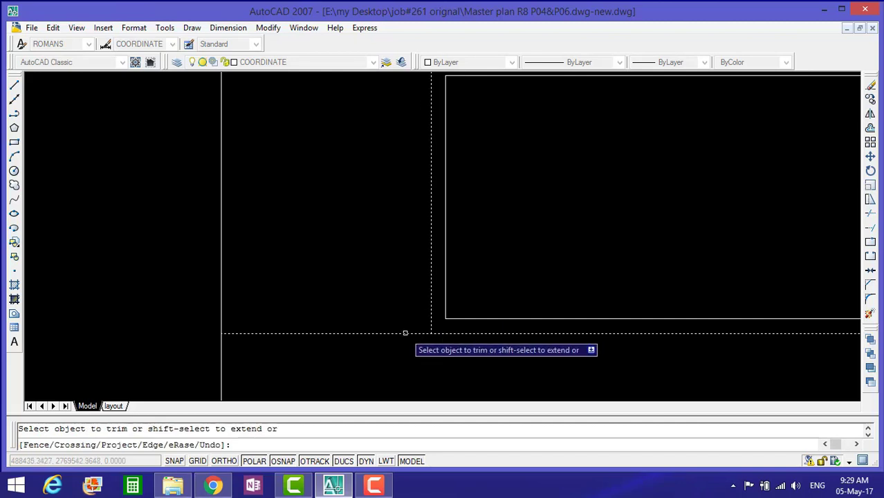
{"action": "right_click", "coordinate": [404, 333]}
{"action": "key", "text": "Escape"}
{"action": "scroll", "coordinate": [397, 334], "scroll_direction": "down", "scroll_amount": 1}
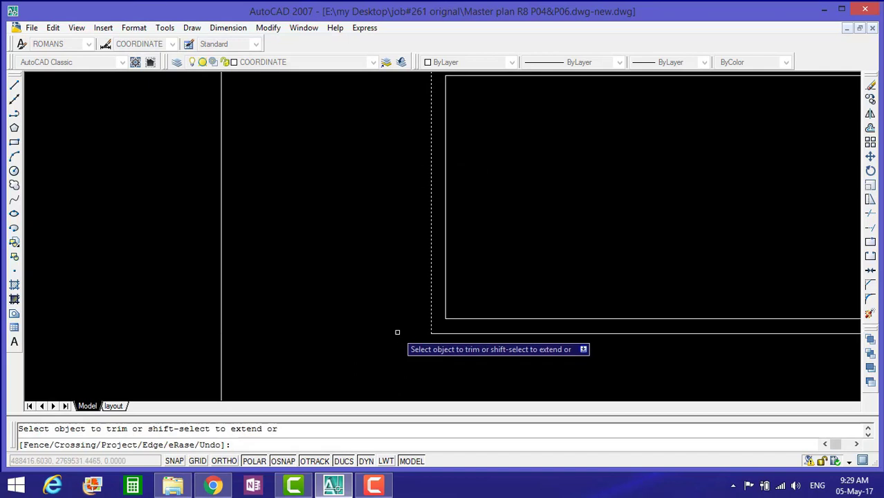
{"action": "scroll", "coordinate": [397, 332], "scroll_direction": "down", "scroll_amount": 2}
{"action": "scroll", "coordinate": [391, 322], "scroll_direction": "down", "scroll_amount": 2}
{"action": "key", "text": "Escape"}
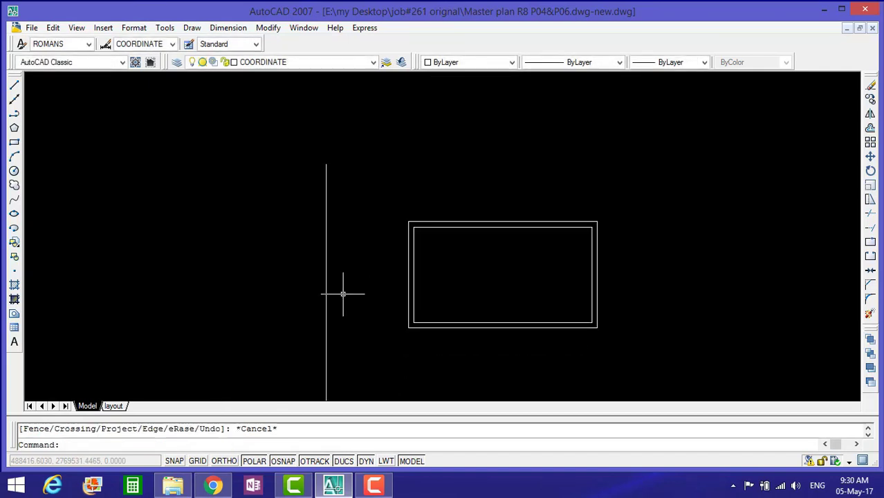
Erase the long vertical helper line and zoom around to check the rectangle's corners
{"action": "left_click", "coordinate": [327, 292]}
{"action": "key", "text": "Delete"}
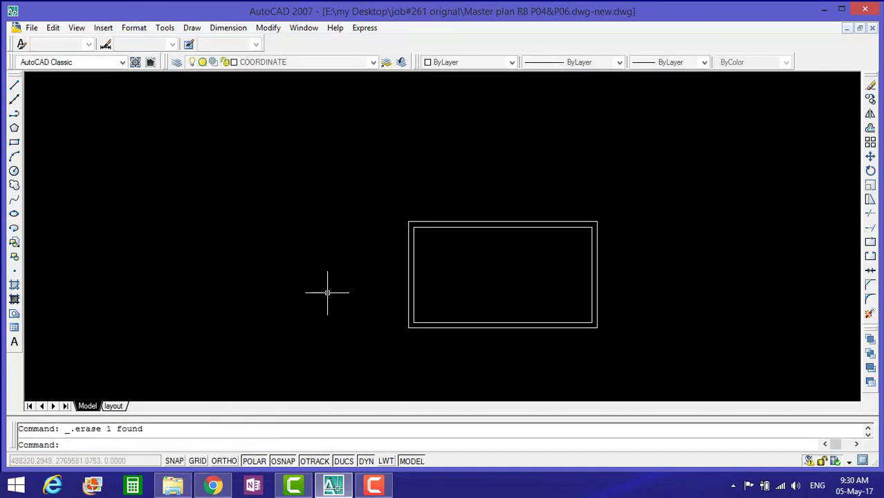
{"action": "scroll", "coordinate": [420, 331], "scroll_direction": "up", "scroll_amount": 3}
{"action": "scroll", "coordinate": [386, 333], "scroll_direction": "up", "scroll_amount": 5}
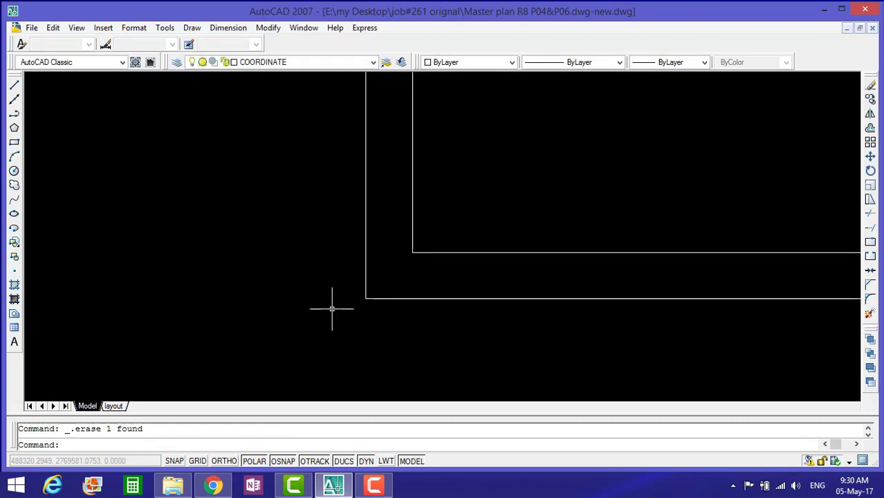
{"action": "scroll", "coordinate": [332, 309], "scroll_direction": "down", "scroll_amount": 5}
{"action": "scroll", "coordinate": [419, 250], "scroll_direction": "down", "scroll_amount": 3}
{"action": "scroll", "coordinate": [550, 180], "scroll_direction": "up", "scroll_amount": 3}
{"action": "scroll", "coordinate": [545, 188], "scroll_direction": "up", "scroll_amount": 3}
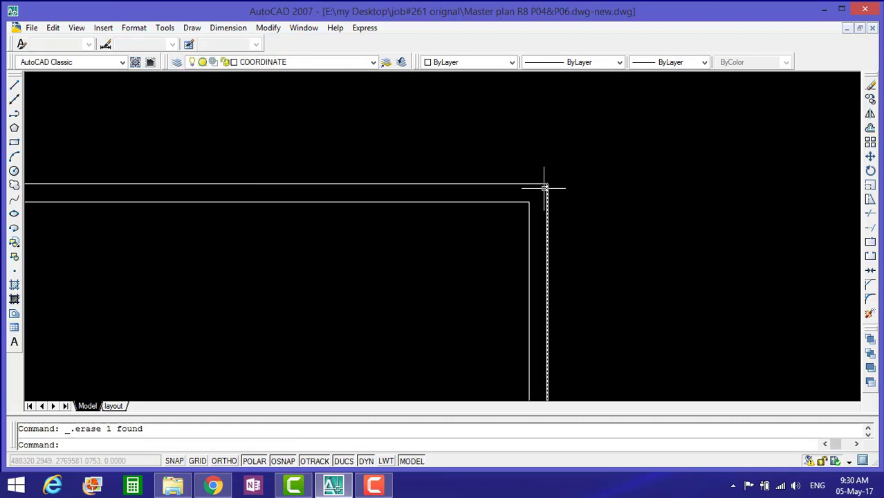
{"action": "scroll", "coordinate": [545, 187], "scroll_direction": "up", "scroll_amount": 4}
{"action": "scroll", "coordinate": [562, 192], "scroll_direction": "down", "scroll_amount": 6}
{"action": "scroll", "coordinate": [567, 183], "scroll_direction": "down", "scroll_amount": 4}
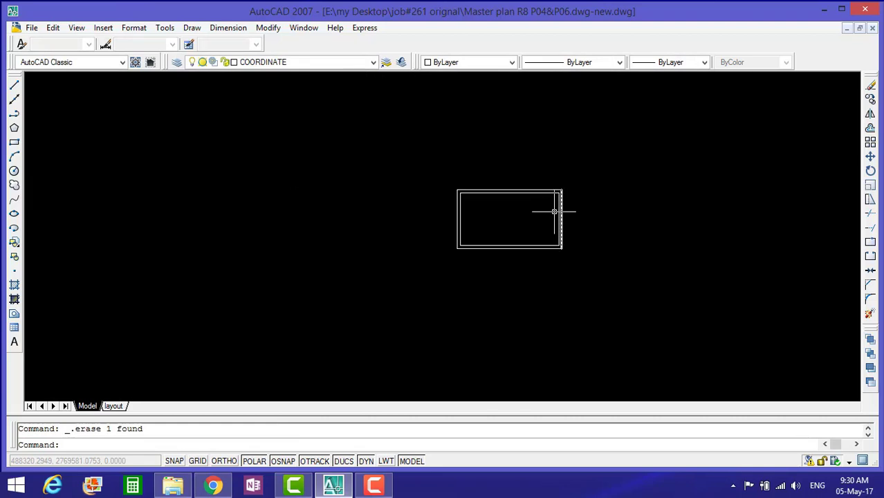
{"action": "scroll", "coordinate": [558, 209], "scroll_direction": "up", "scroll_amount": 2}
{"action": "scroll", "coordinate": [552, 212], "scroll_direction": "up", "scroll_amount": 1}
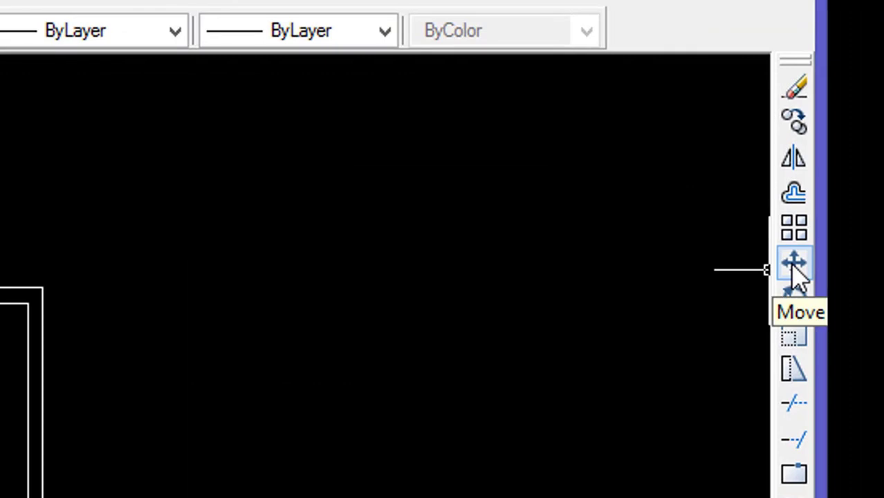
Move all eight rectangle lines from a corner base point to a new location
{"action": "left_click", "coordinate": [794, 265]}
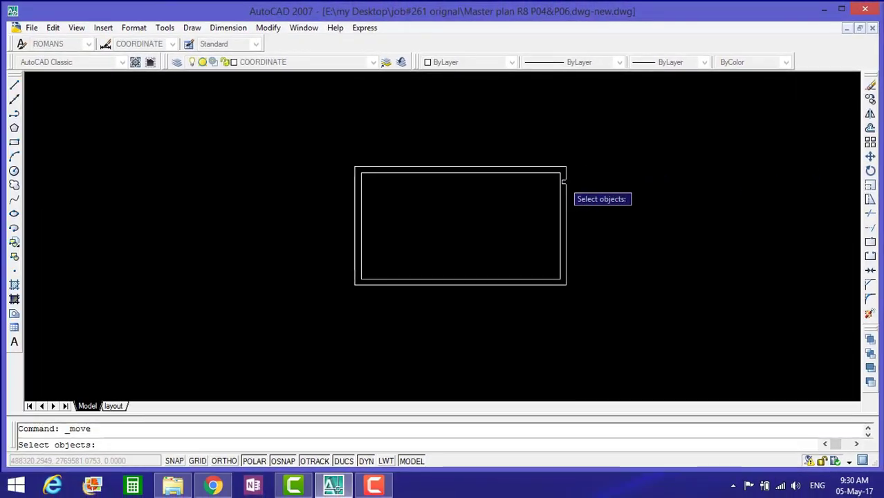
{"action": "left_click", "coordinate": [284, 133]}
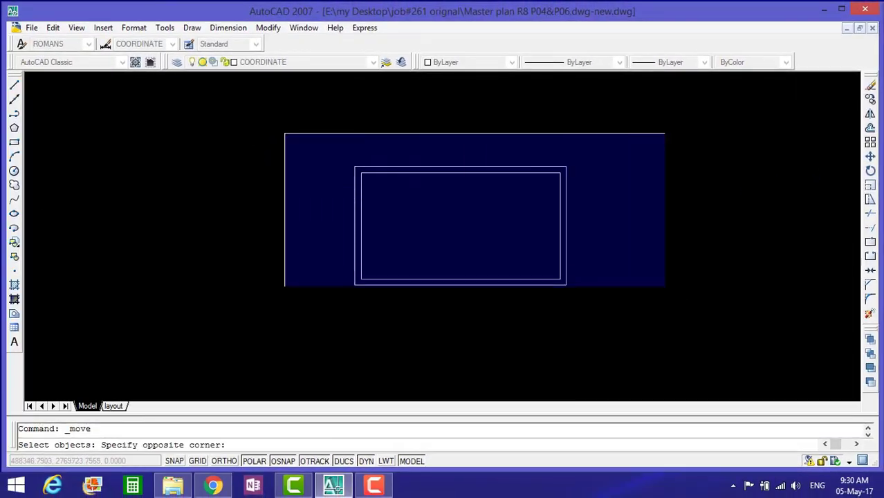
{"action": "left_click", "coordinate": [683, 314]}
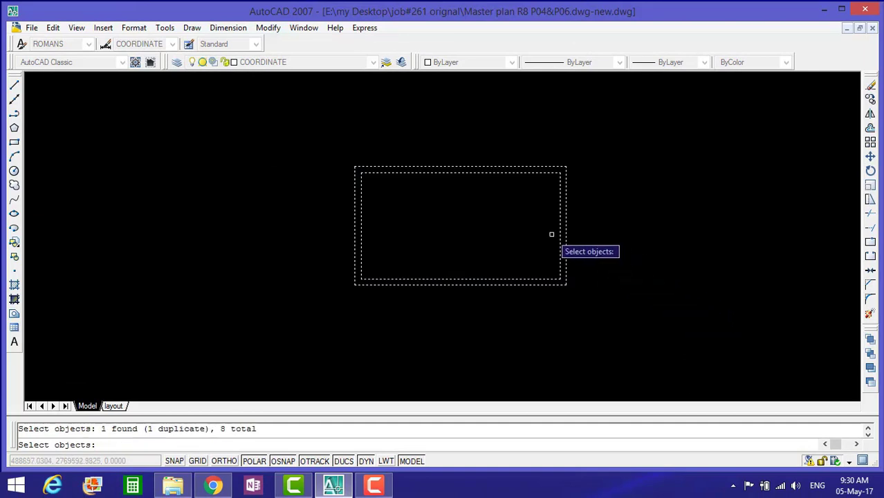
{"action": "key", "text": "Escape"}
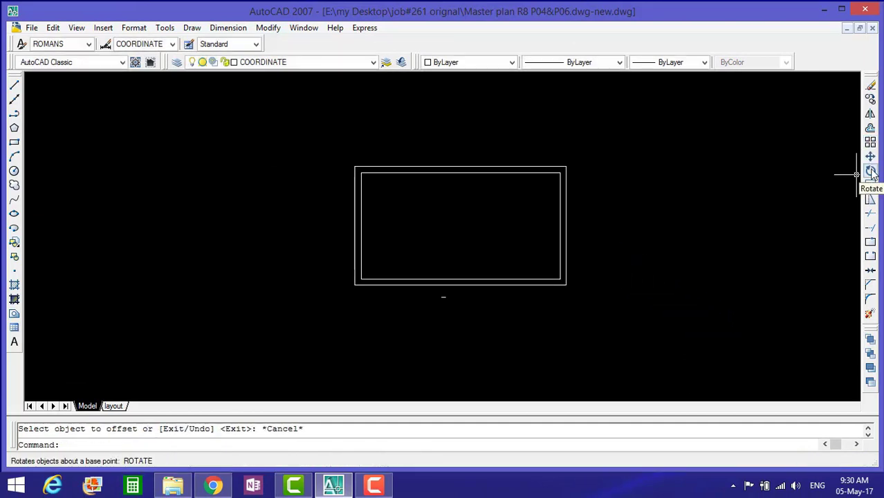
{"action": "left_click", "coordinate": [871, 159]}
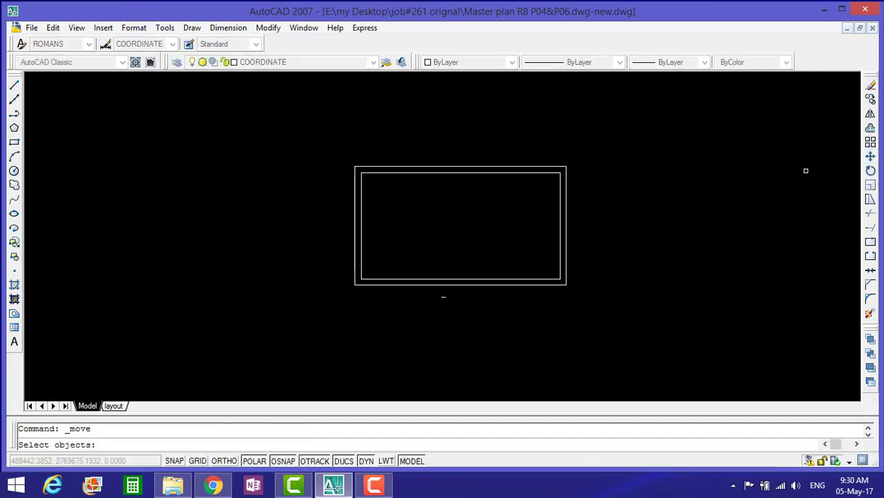
{"action": "left_click", "coordinate": [564, 261]}
{"action": "key", "text": "Return"}
{"action": "left_click", "coordinate": [564, 261]}
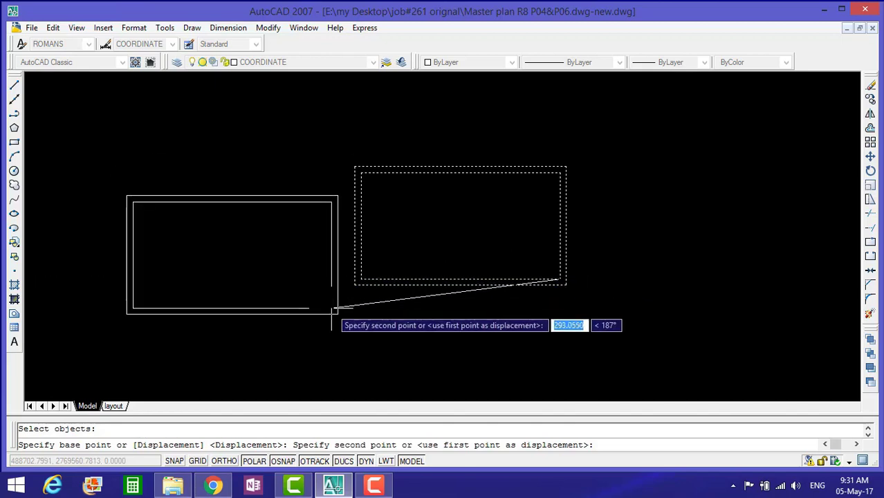
{"action": "left_click", "coordinate": [792, 279]}
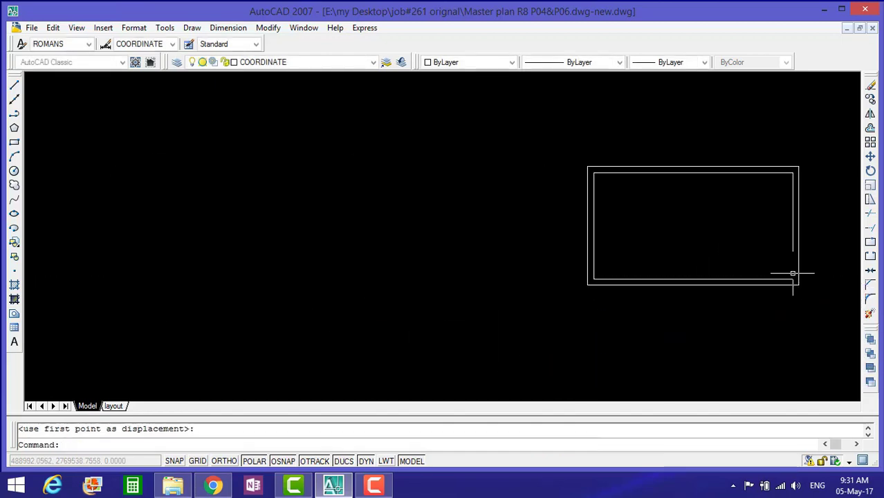
Repeat Move to shift the whole rectangle from its lower-left corner further left
{"action": "right_click", "coordinate": [650, 232]}
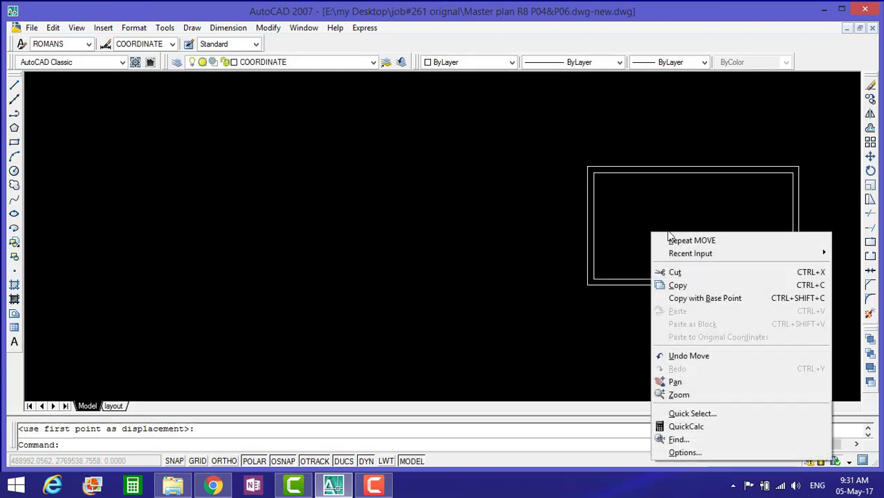
{"action": "left_click", "coordinate": [688, 241]}
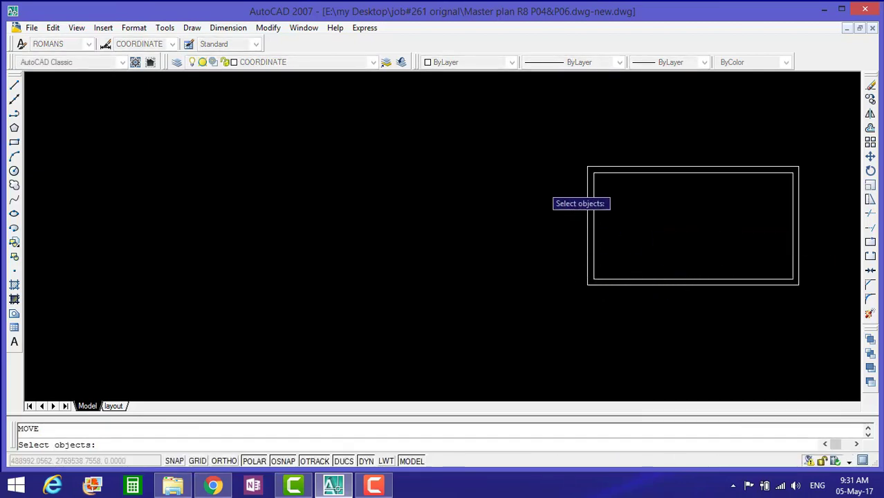
{"action": "left_click", "coordinate": [548, 135]}
{"action": "left_click", "coordinate": [849, 346]}
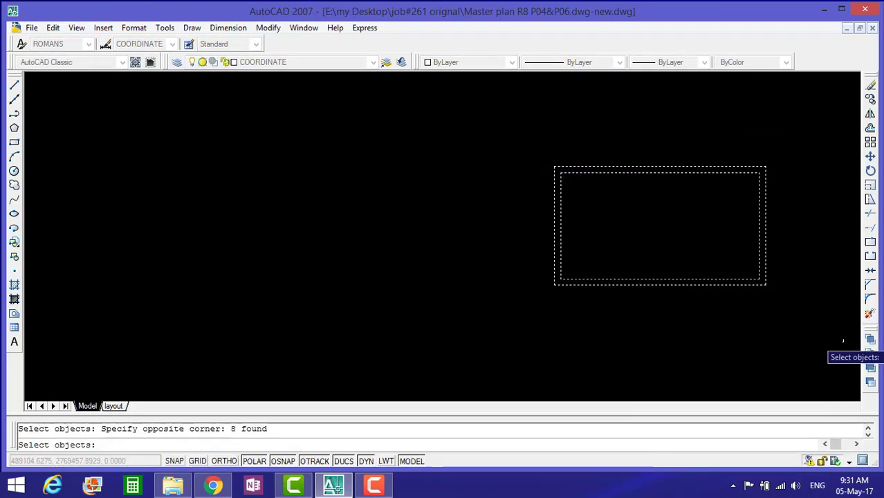
{"action": "left_click", "coordinate": [611, 279]}
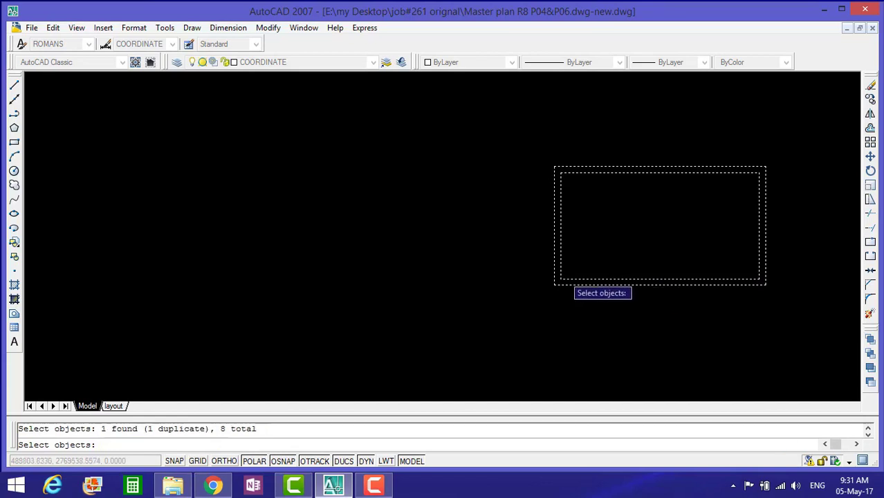
{"action": "key", "text": "Return"}
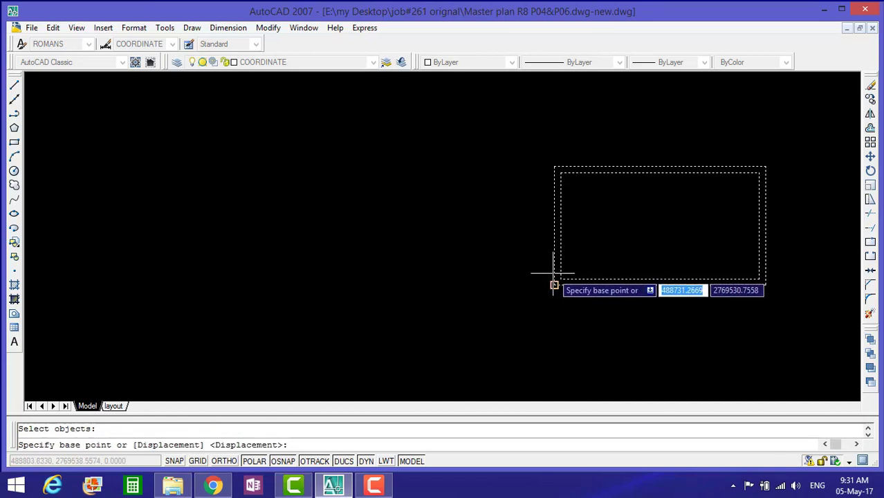
{"action": "left_click", "coordinate": [554, 284]}
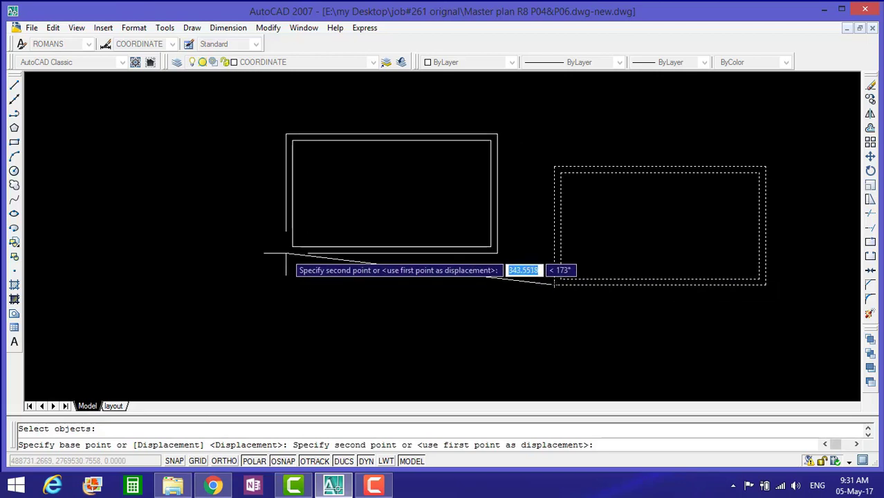
{"action": "left_click", "coordinate": [212, 277]}
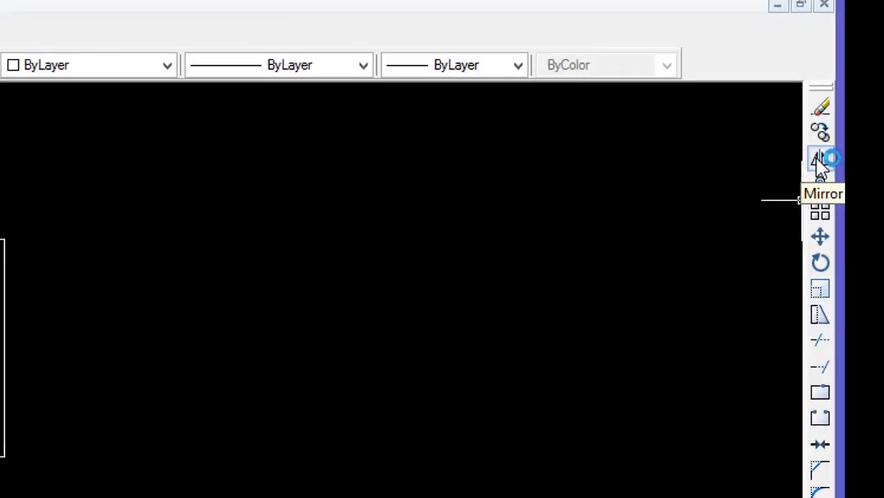
Rotate all eight rectangle lines 270° about the lower-right corner
{"action": "left_click", "coordinate": [814, 275]}
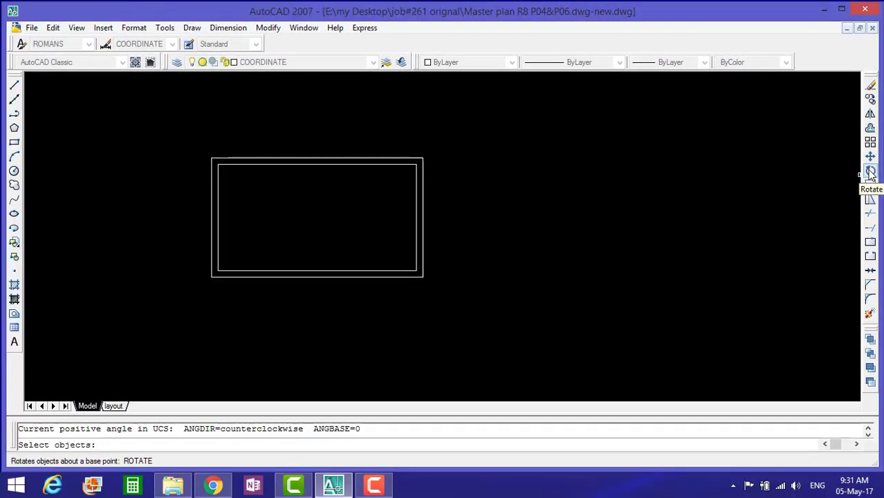
{"action": "left_click", "coordinate": [141, 126]}
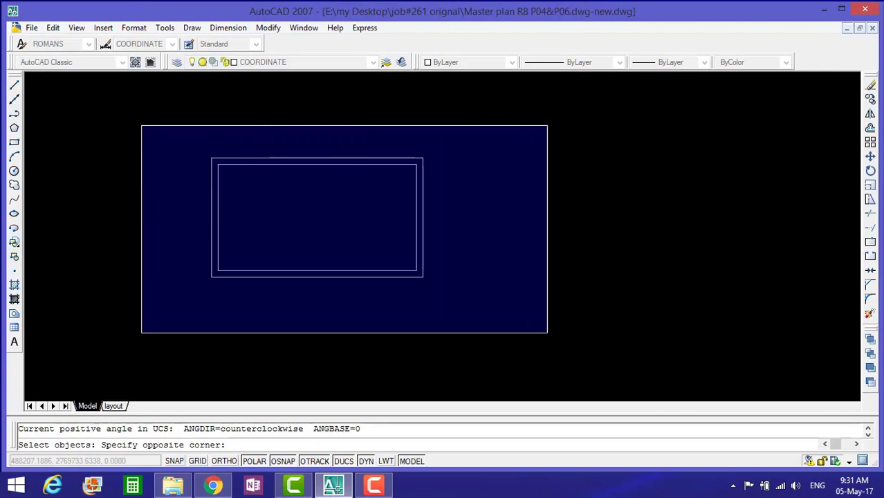
{"action": "left_click", "coordinate": [547, 329]}
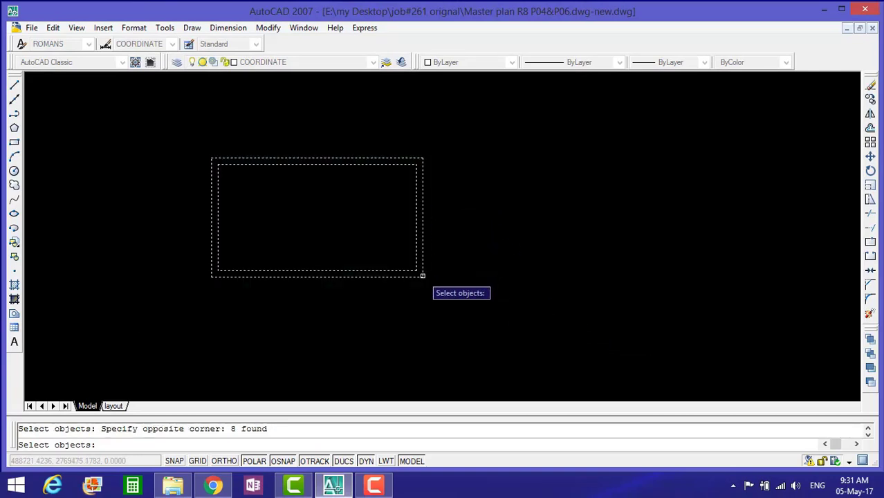
{"action": "key", "text": "Return"}
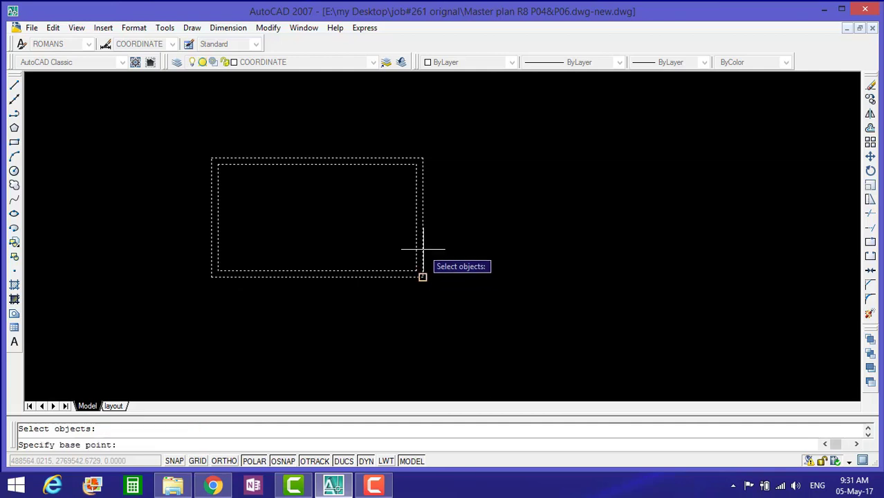
{"action": "left_click", "coordinate": [423, 277]}
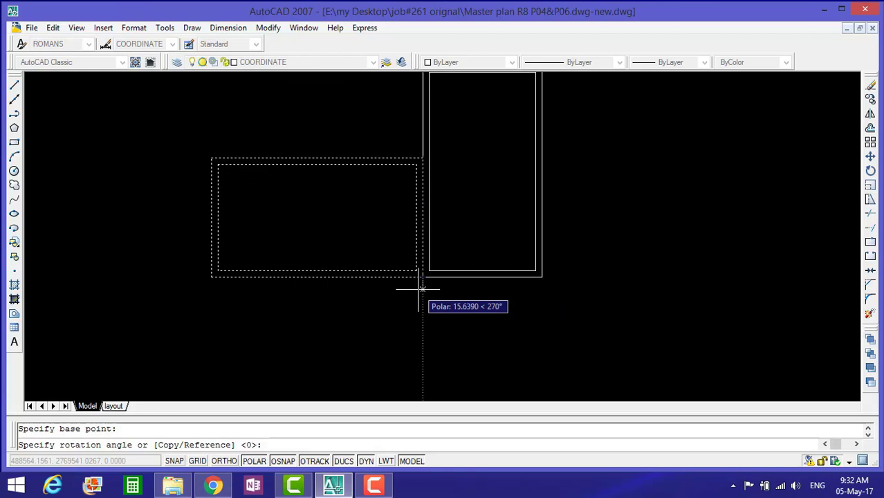
{"action": "scroll", "coordinate": [421, 289], "scroll_direction": "down", "scroll_amount": 2}
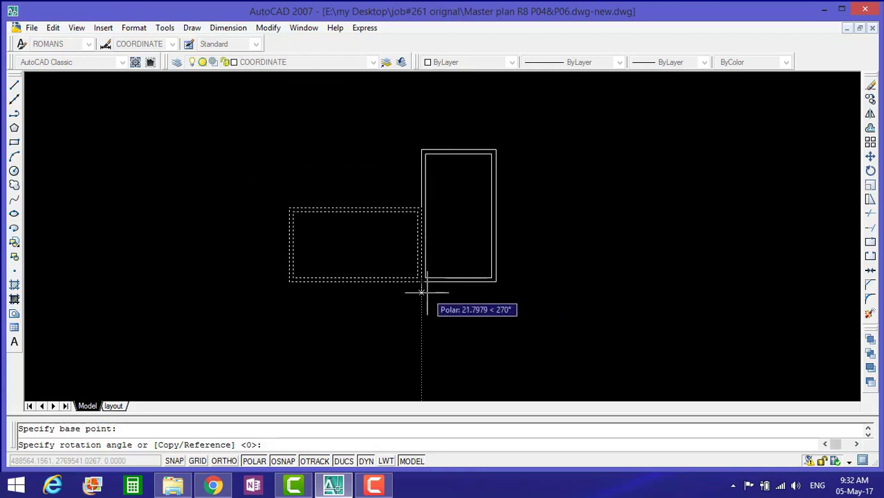
{"action": "left_click", "coordinate": [421, 292]}
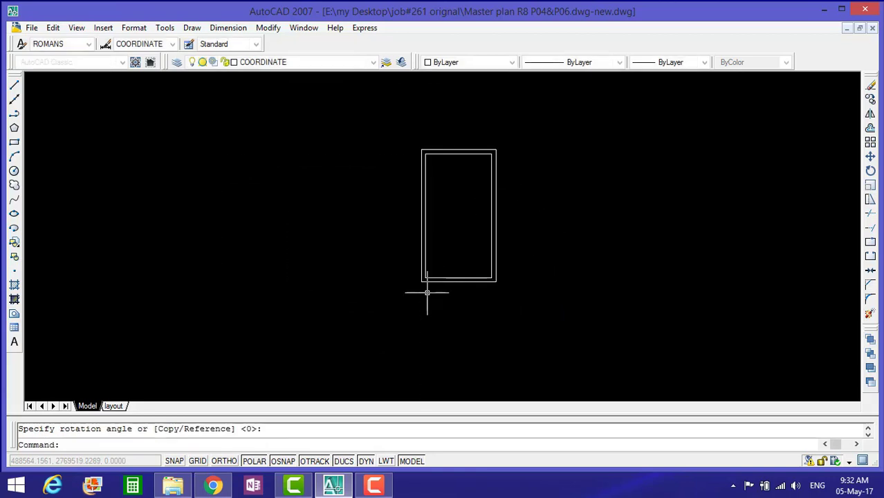
Rotate the upright rectangle again about its lower-left corner to a diagonal angle
{"action": "right_click", "coordinate": [463, 232]}
{"action": "left_click", "coordinate": [493, 242]}
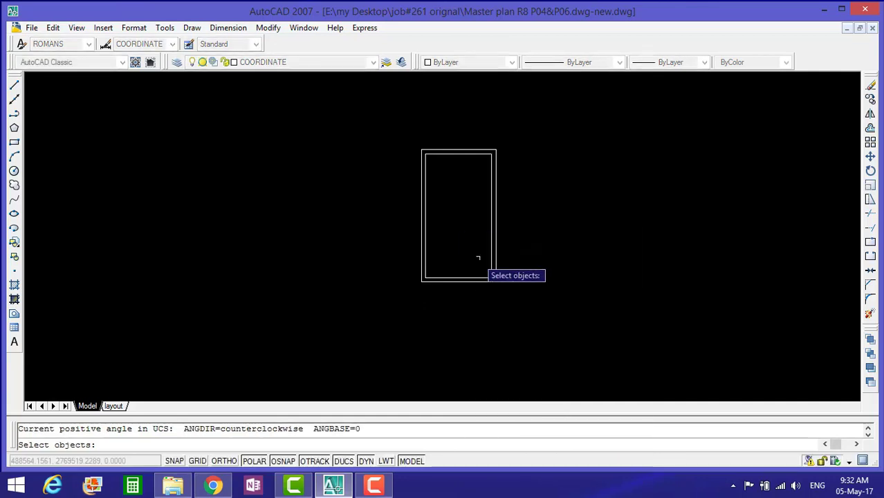
{"action": "scroll", "coordinate": [453, 280], "scroll_direction": "up", "scroll_amount": 1}
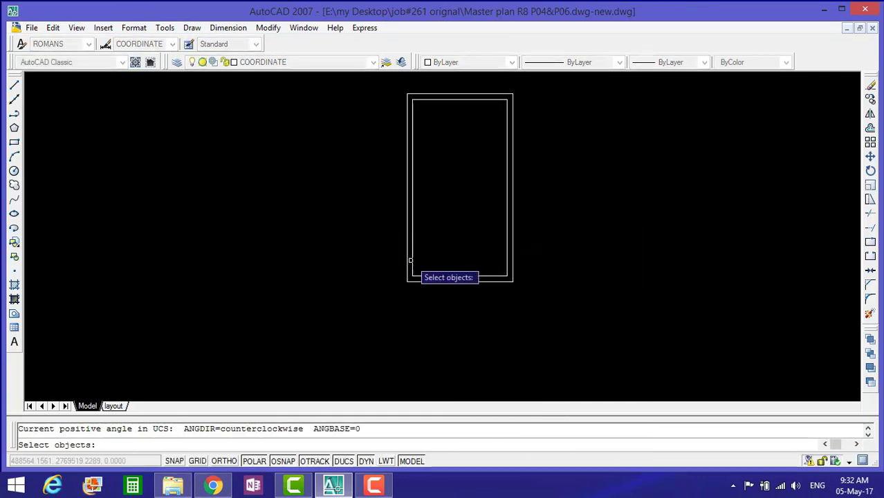
{"action": "left_click", "coordinate": [379, 78]}
{"action": "left_click", "coordinate": [580, 309]}
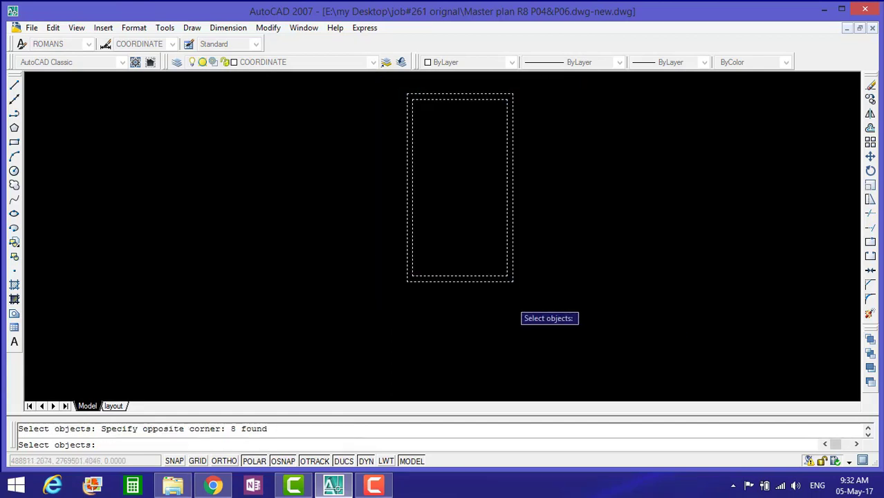
{"action": "key", "text": "Return"}
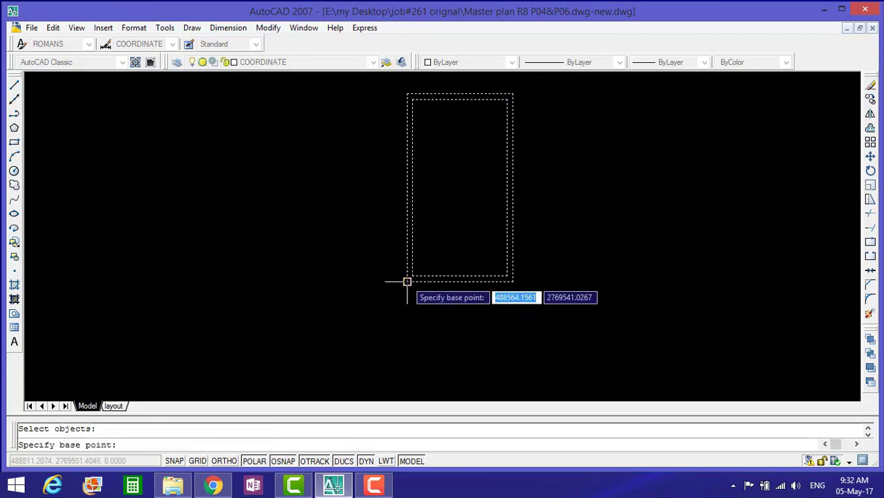
{"action": "left_click", "coordinate": [407, 280]}
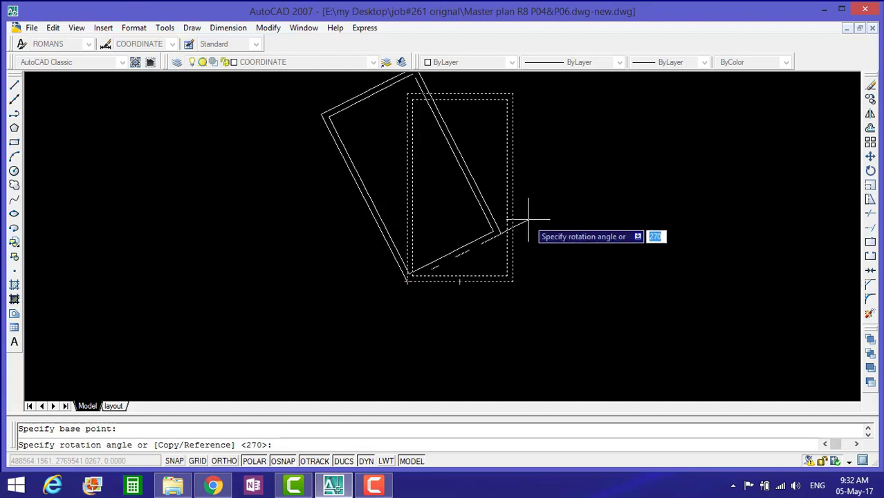
{"action": "left_click", "coordinate": [467, 176]}
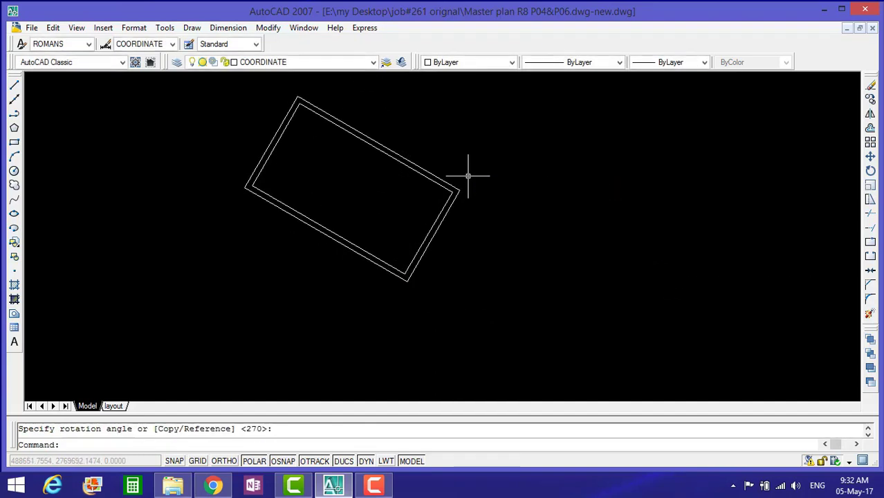
{"action": "key", "text": "Return"}
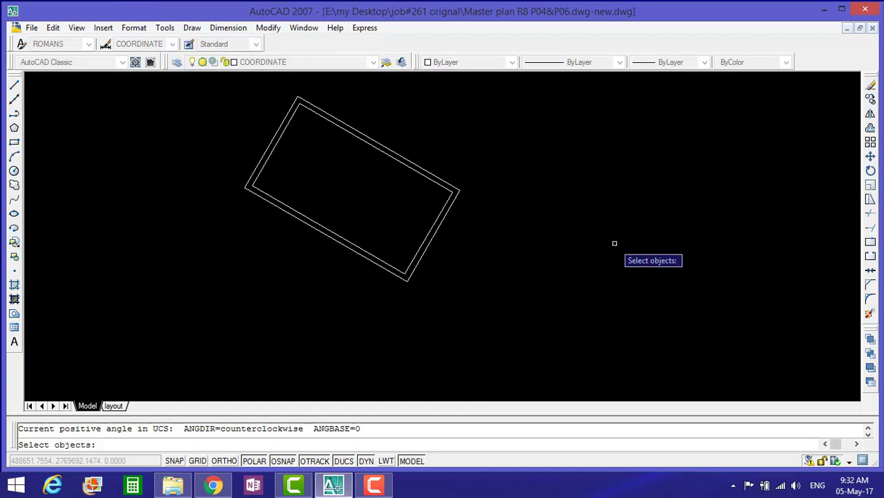
{"action": "key", "text": "Escape"}
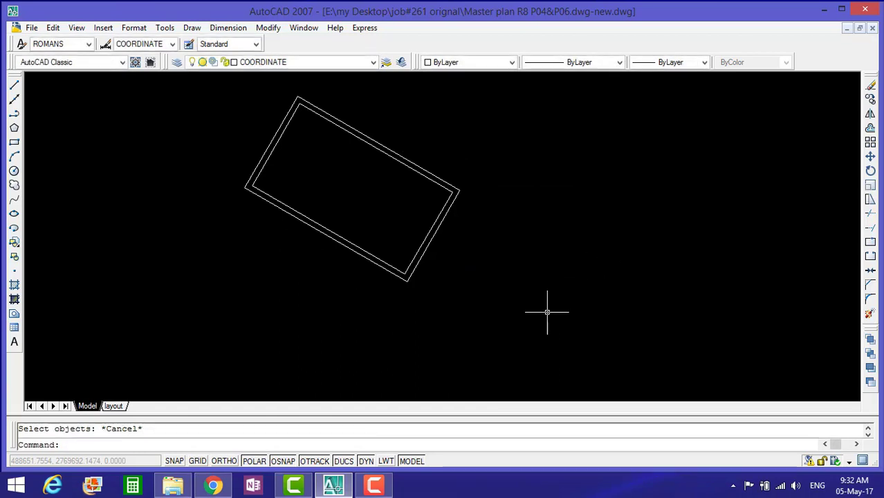